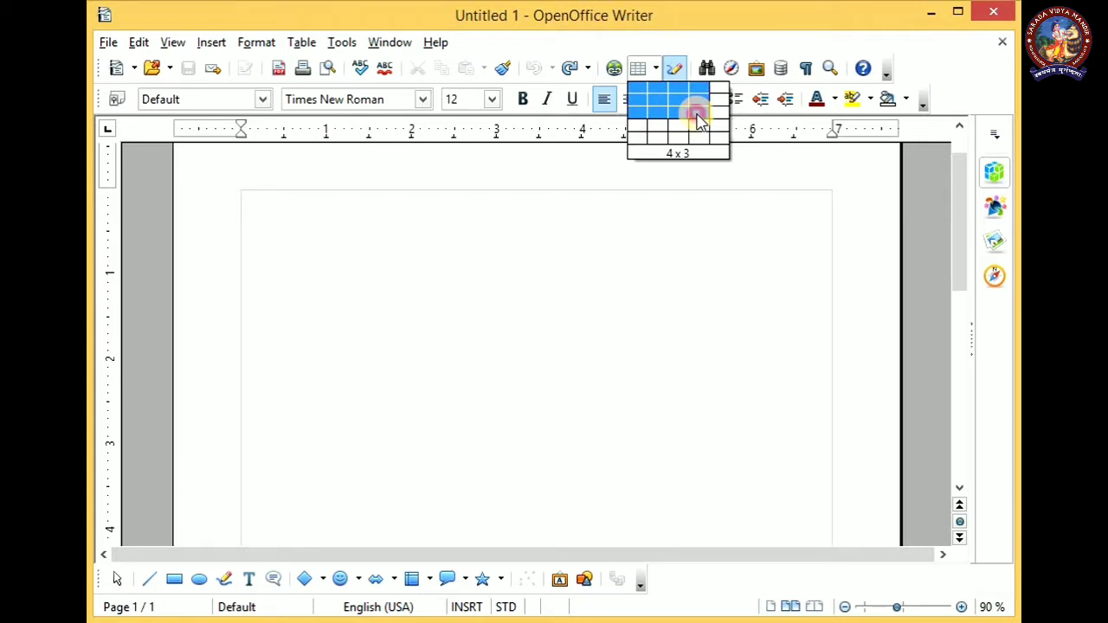
Insert a table with 4 columns and 3 rows, and move the floating Table toolbar into the empty area below it
left_click(697, 115)
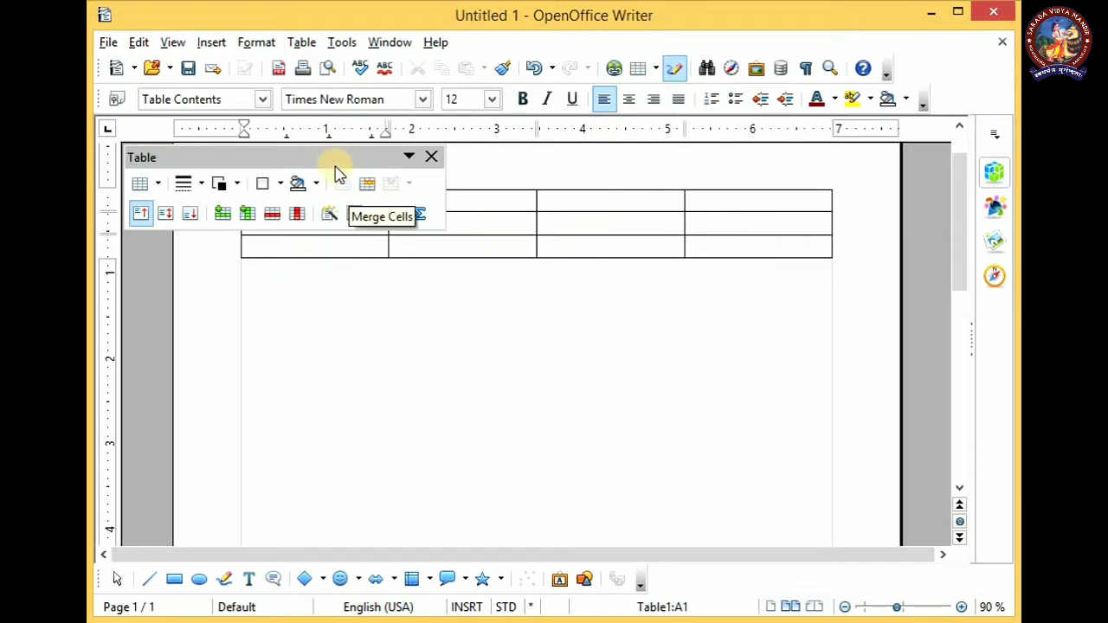
left_click_drag(329, 158, 542, 405)
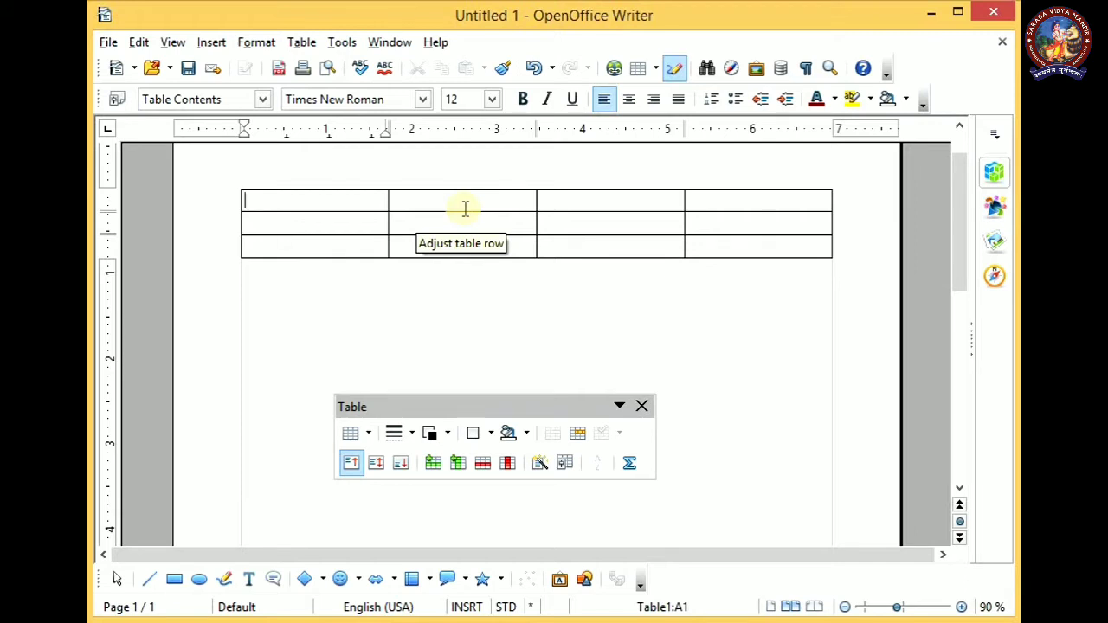
Fill the table's first row with the headings Roll No, Name, Class and Section
type("Roll ")
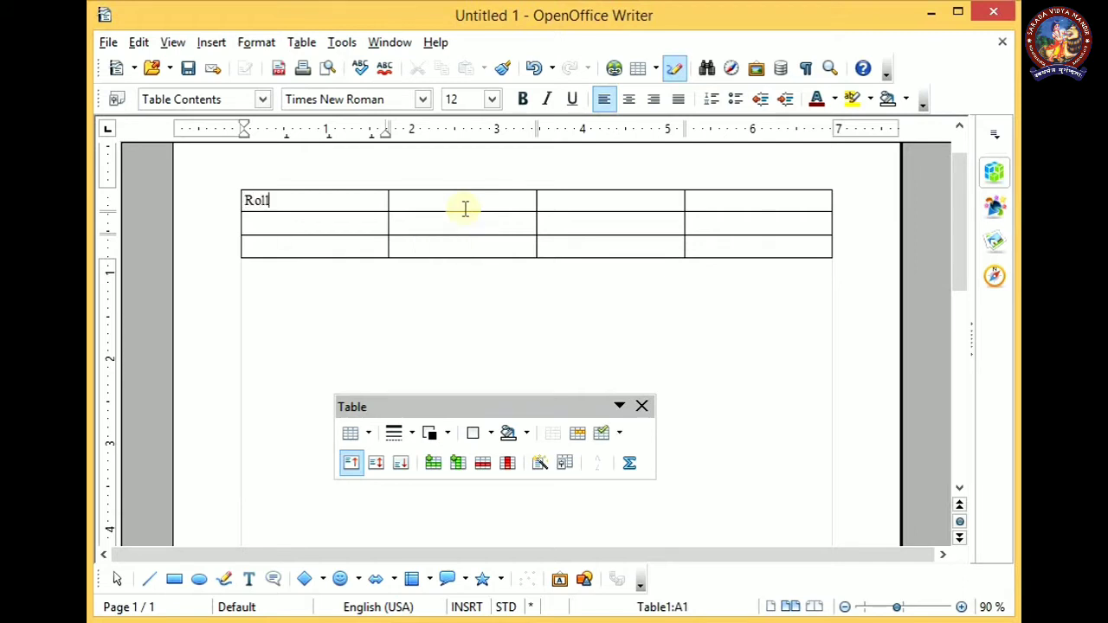
type("No")
key("Tab")
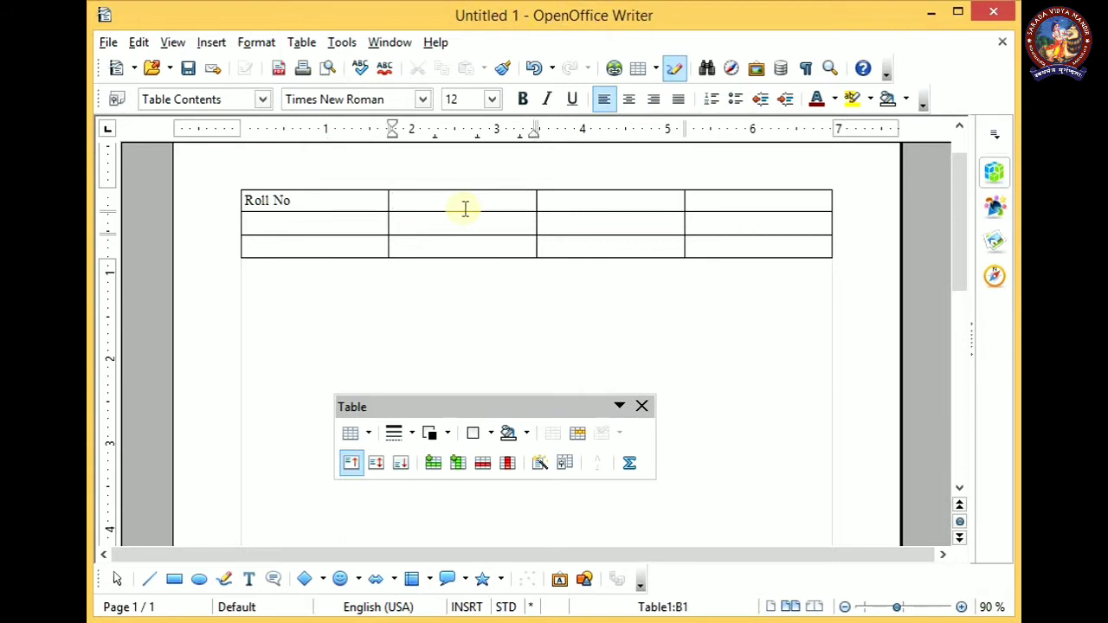
type("Name")
key("Tab")
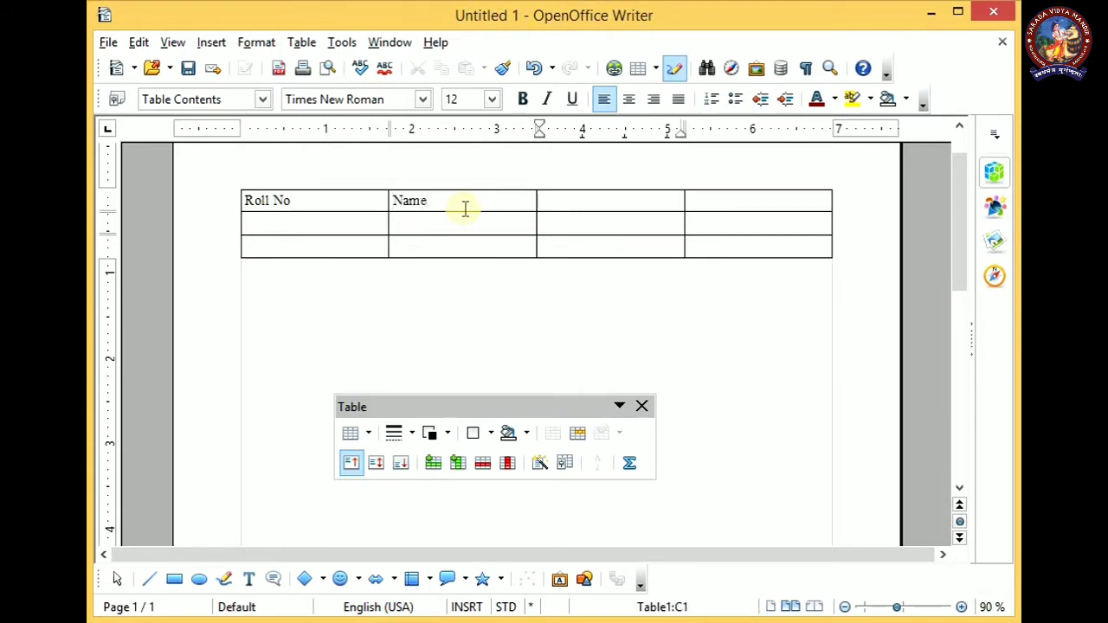
type("C")
type("laa")
type("ss")
key("Tab")
type("S")
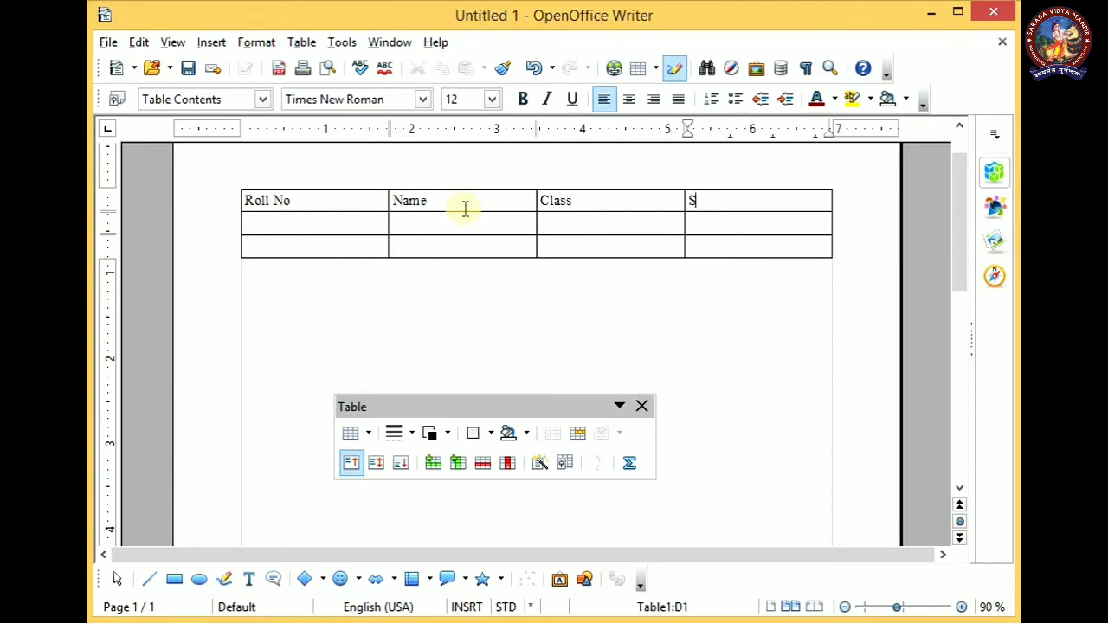
type("ection")
key("Up")
key("Left")
key("Down")
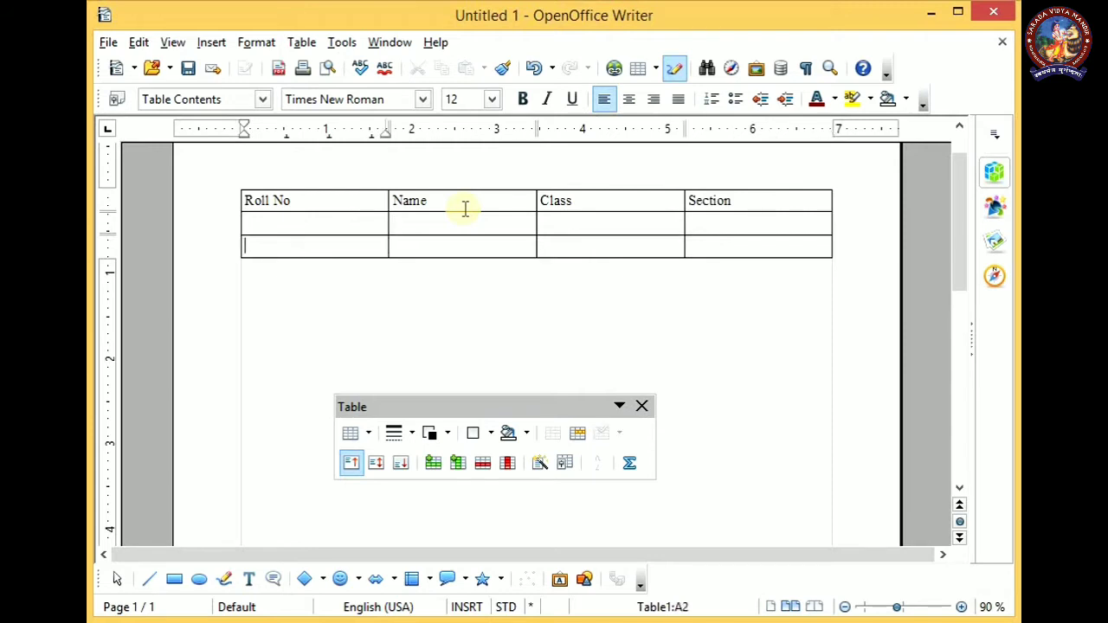
key("Right")
key("Right")
key("Up")
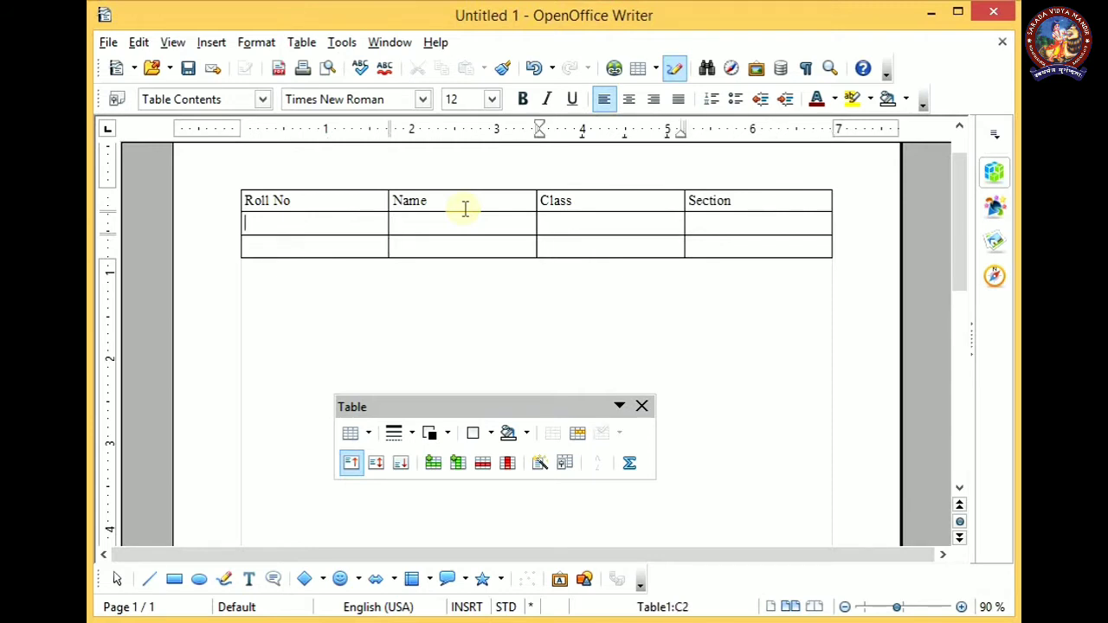
key("Left")
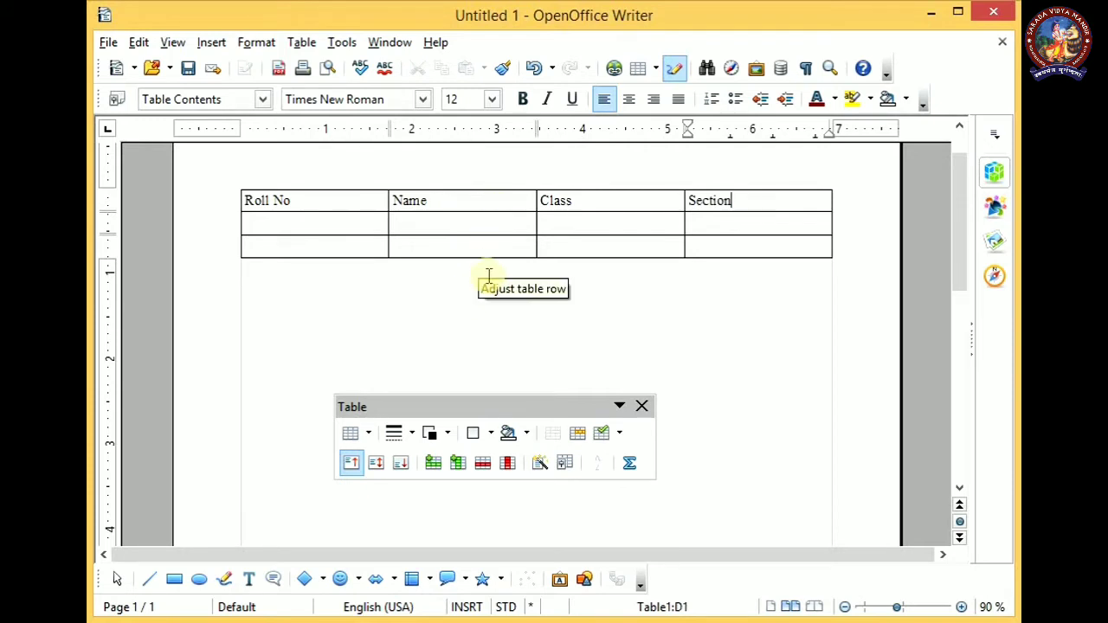
Try inserting a second table with 4 columns and 3 rows below the first one, and undo the insertion
left_click(358, 341)
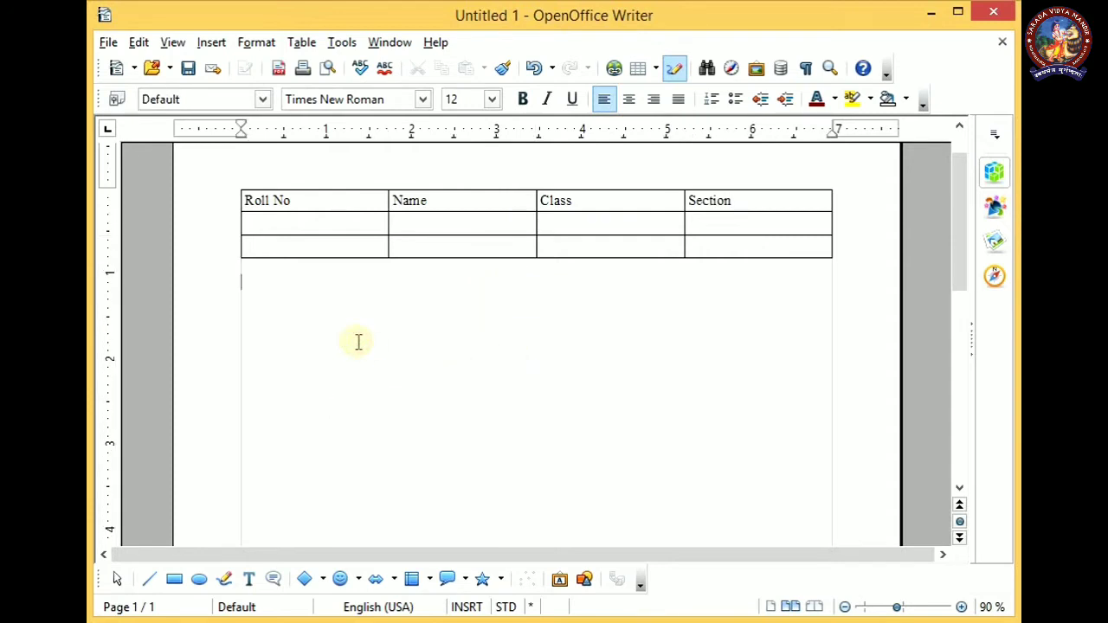
left_click(216, 45)
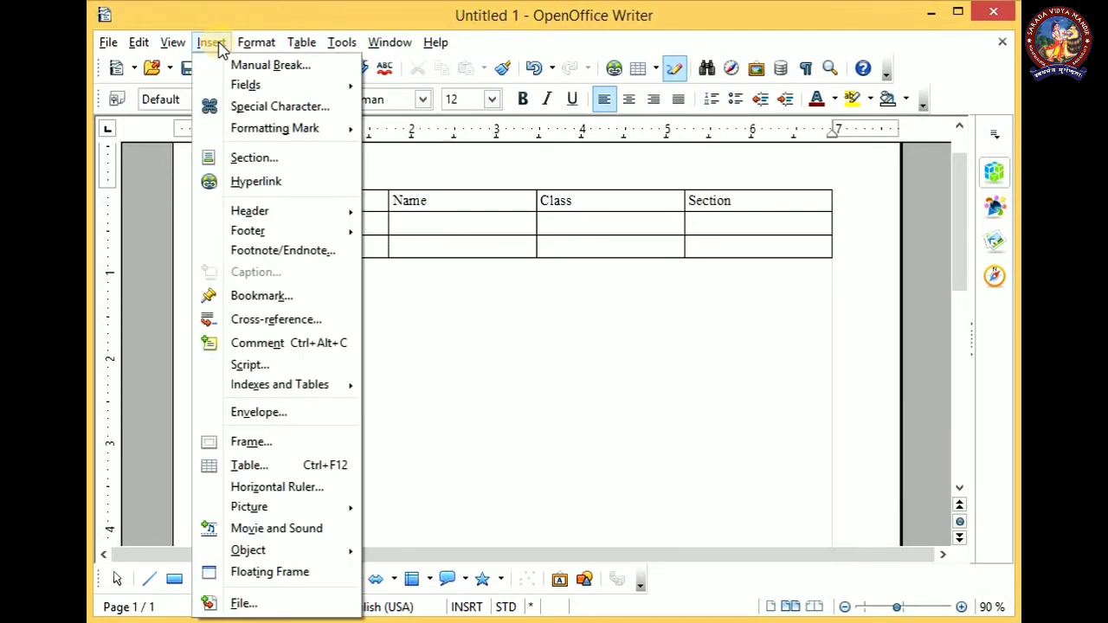
left_click(286, 472)
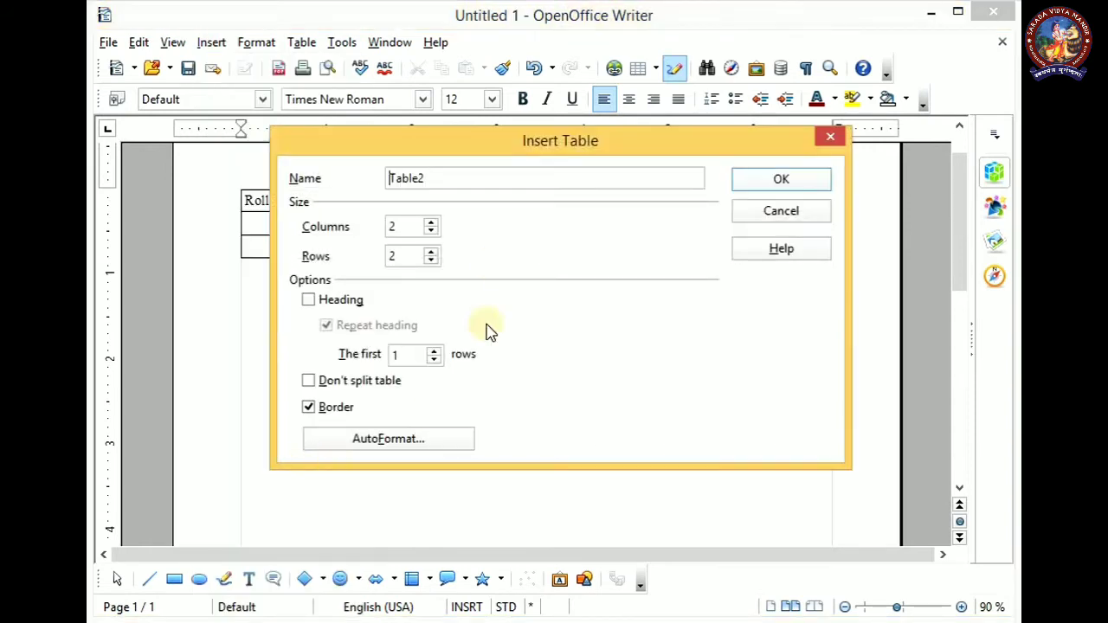
left_click_drag(539, 154, 716, 85)
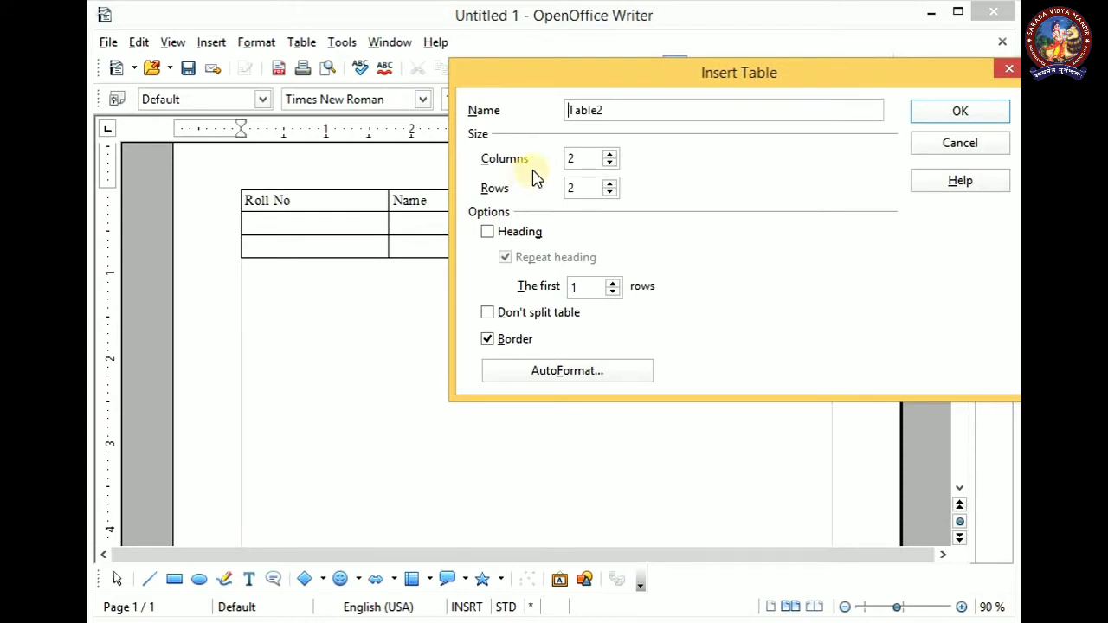
double_click(582, 160)
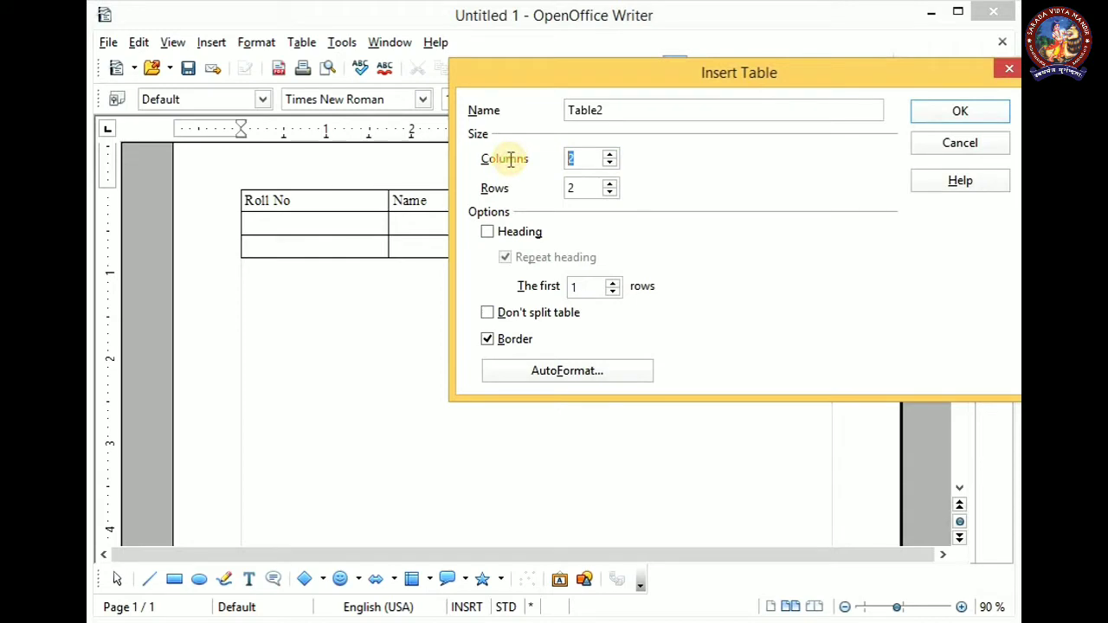
type("4")
key("Tab")
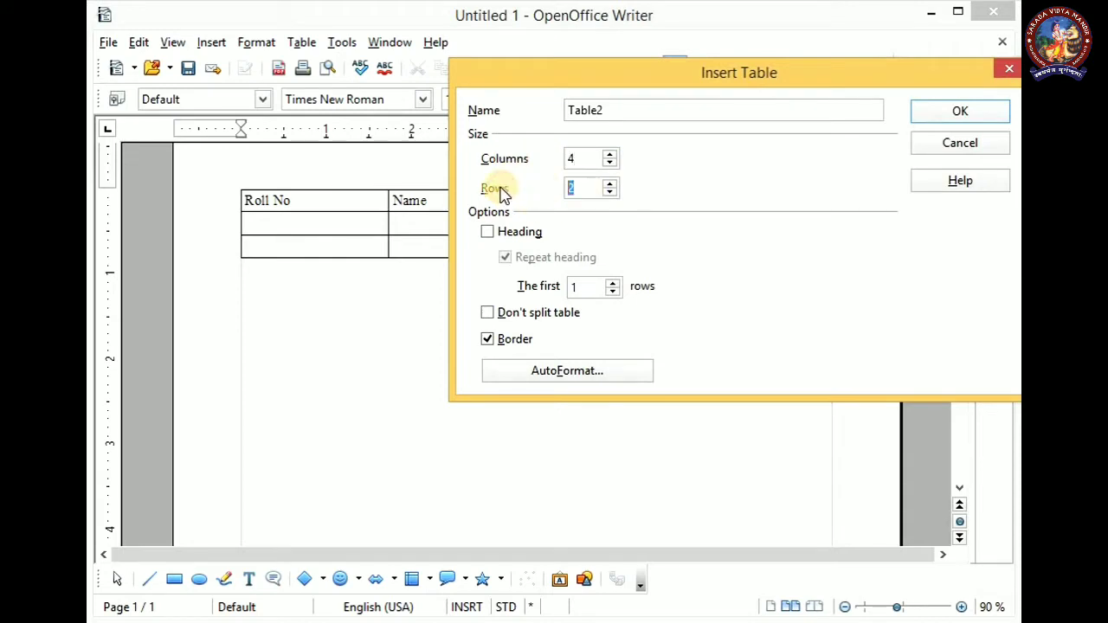
type("3")
left_click(958, 107)
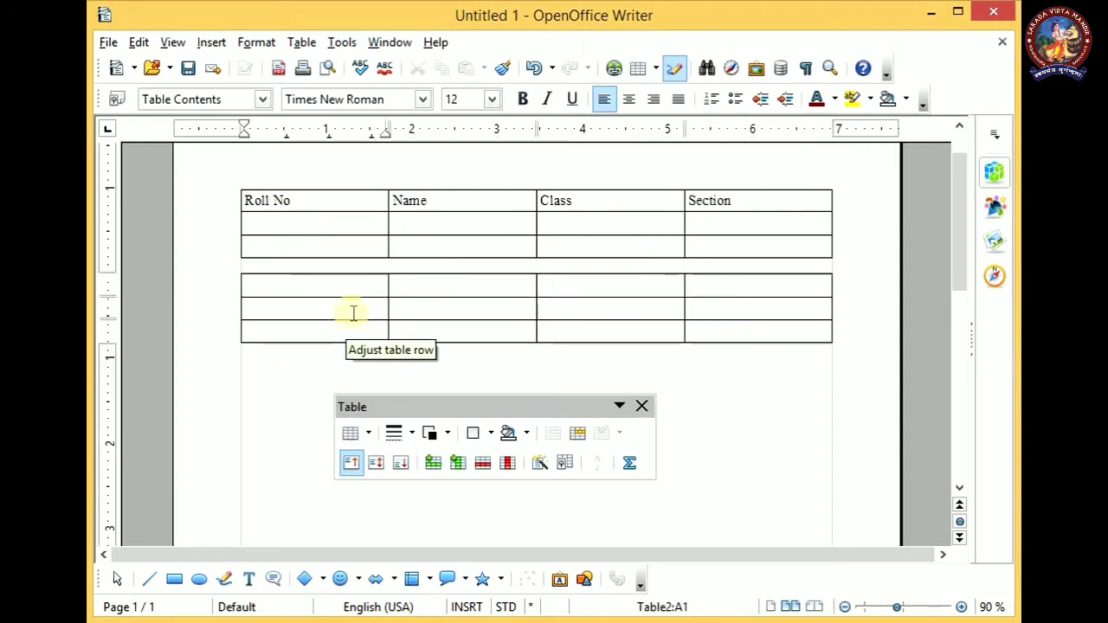
key("ctrl+z")
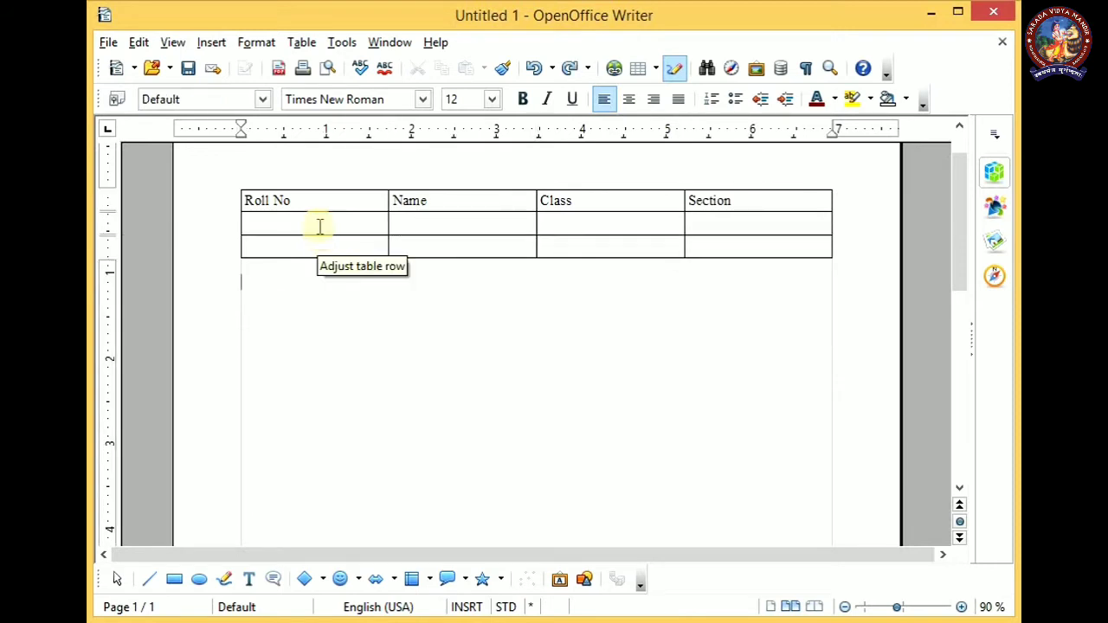
Fill the second row with roll number 1, the student's full name, class V and section Sushruta
left_click(314, 221)
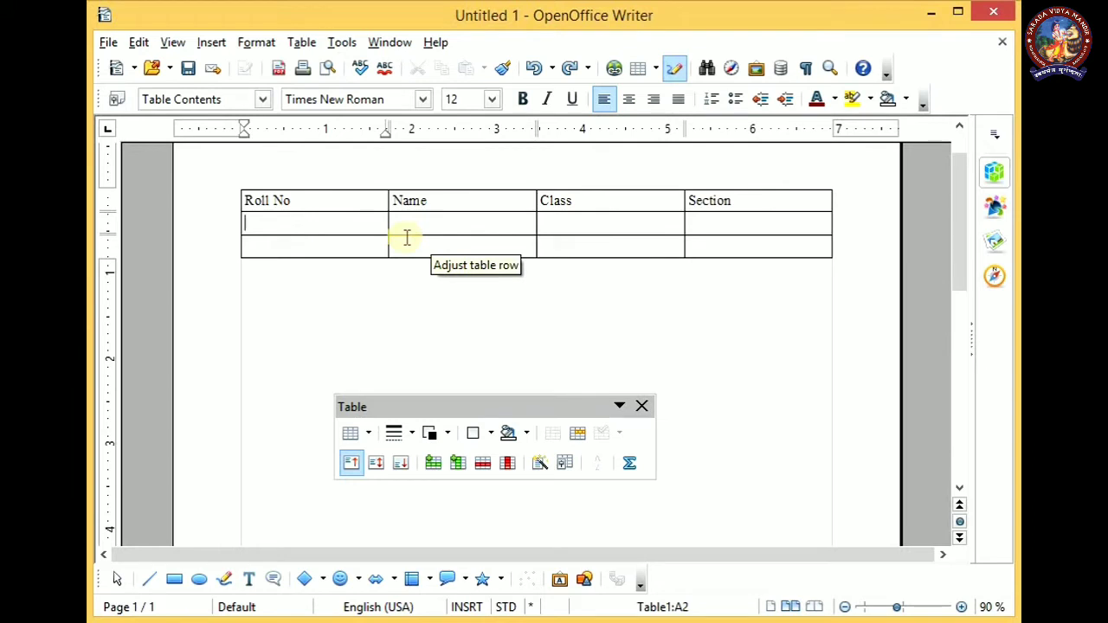
type("1")
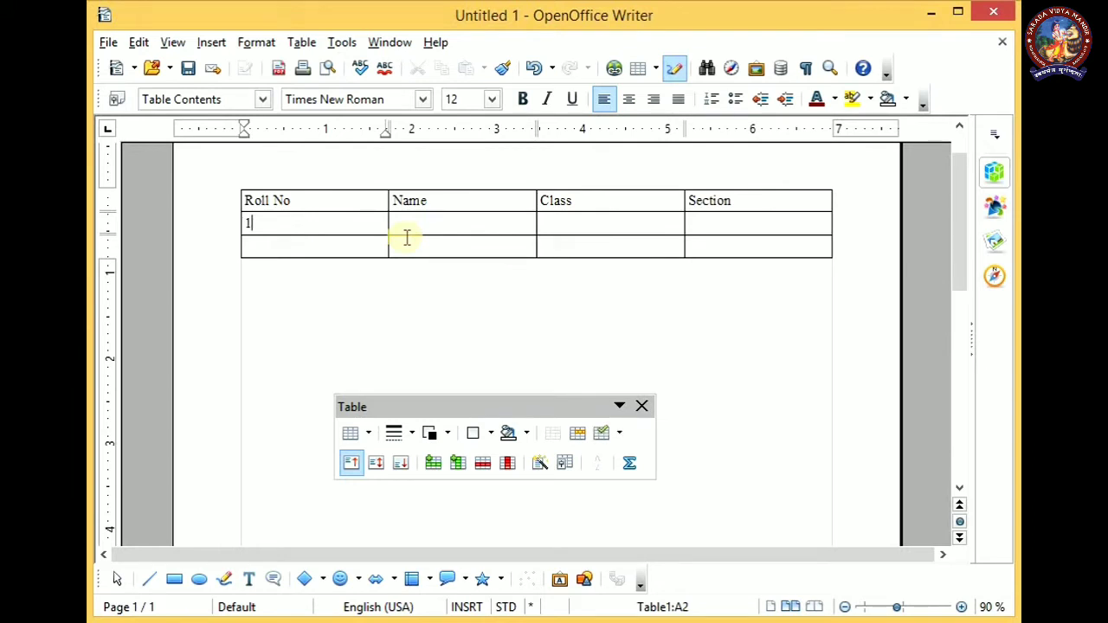
key("Tab")
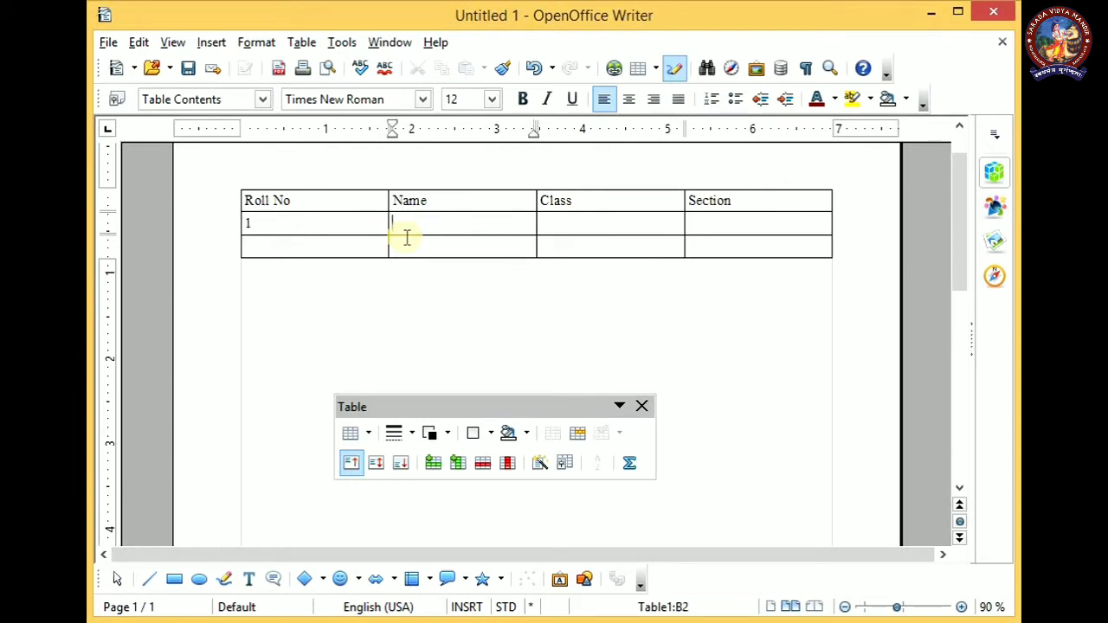
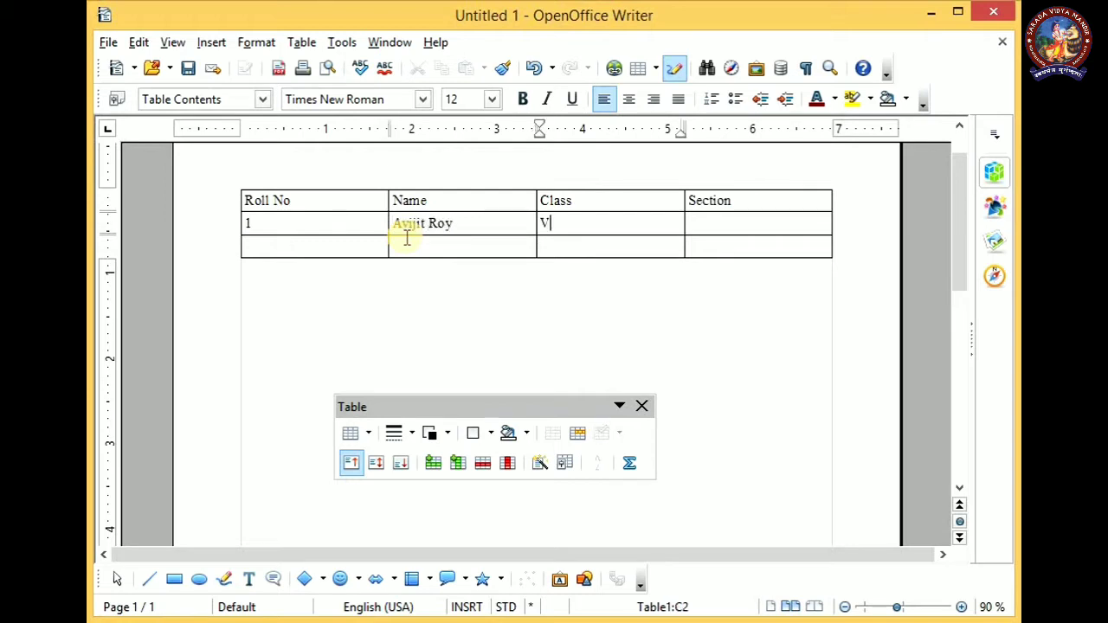
key("Tab")
type("Sus")
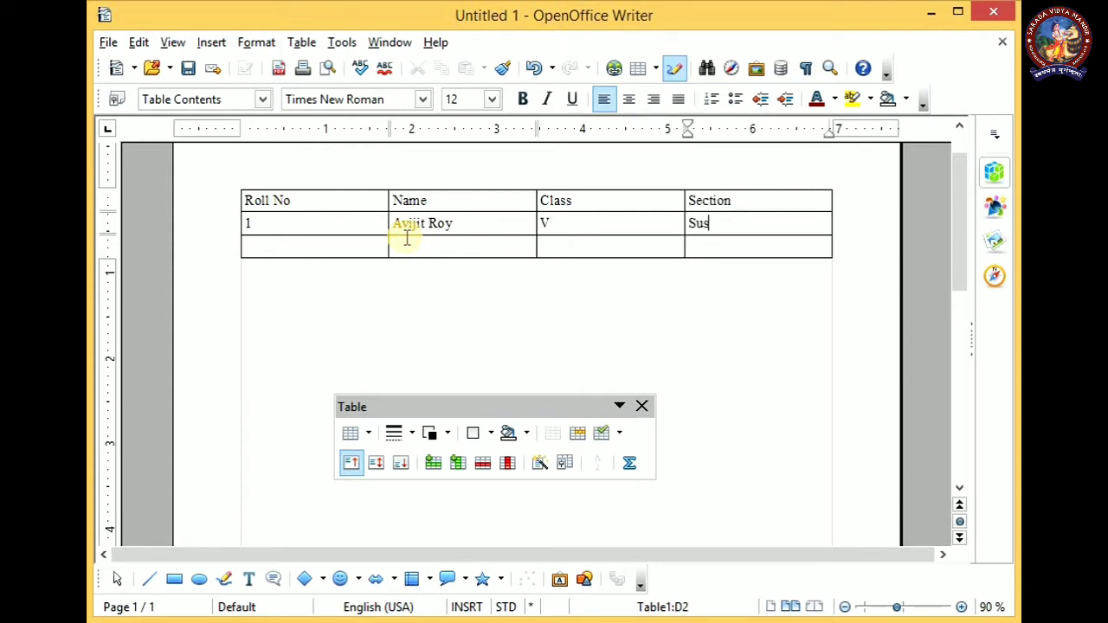
type("hruta")
Fill the third row with roll number 3, the student's full name, class V and section Sushruta
left_click(349, 245)
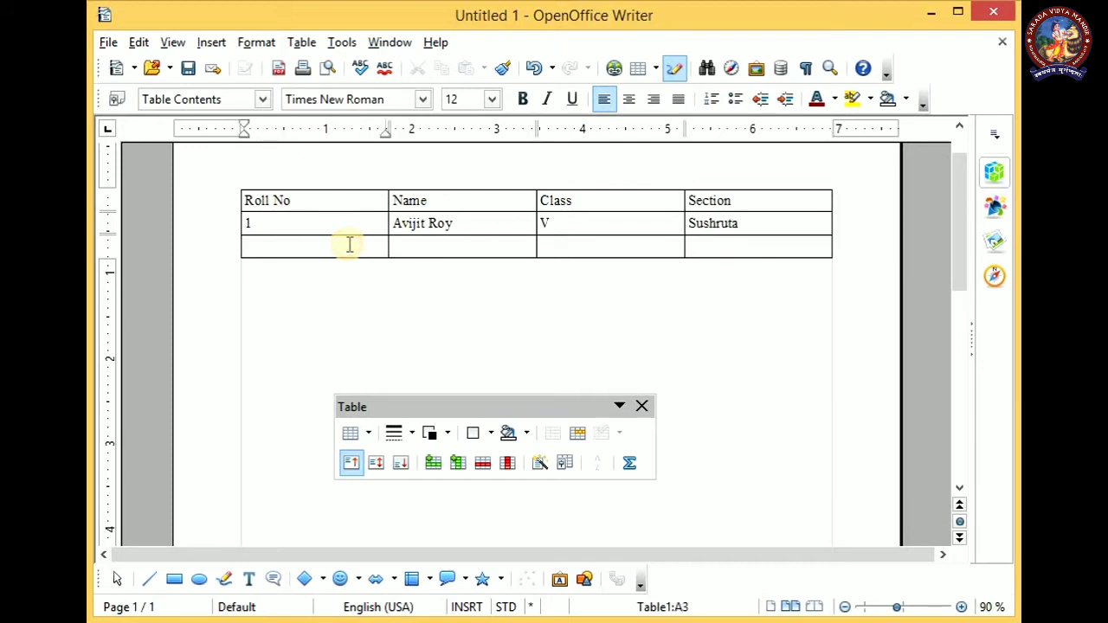
type("3")
key("Tab")
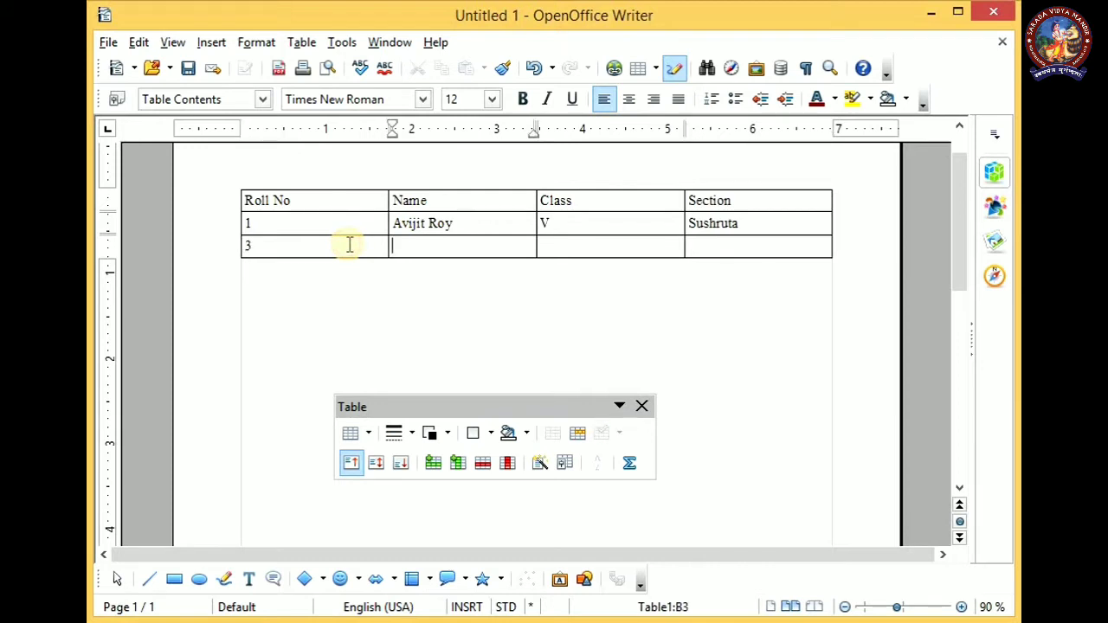
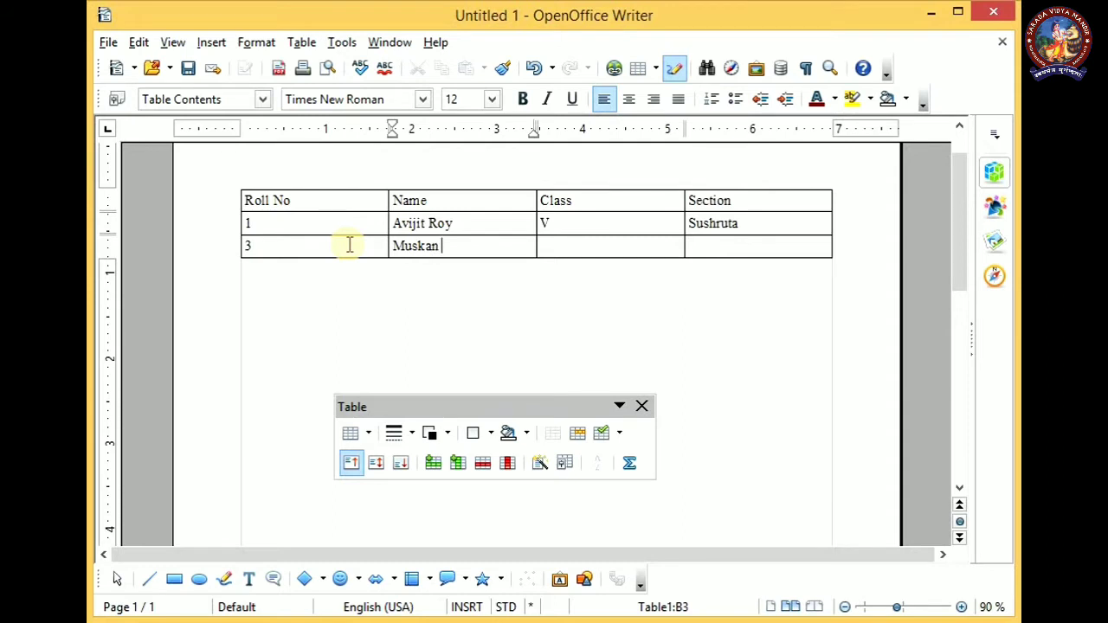
key("Tab")
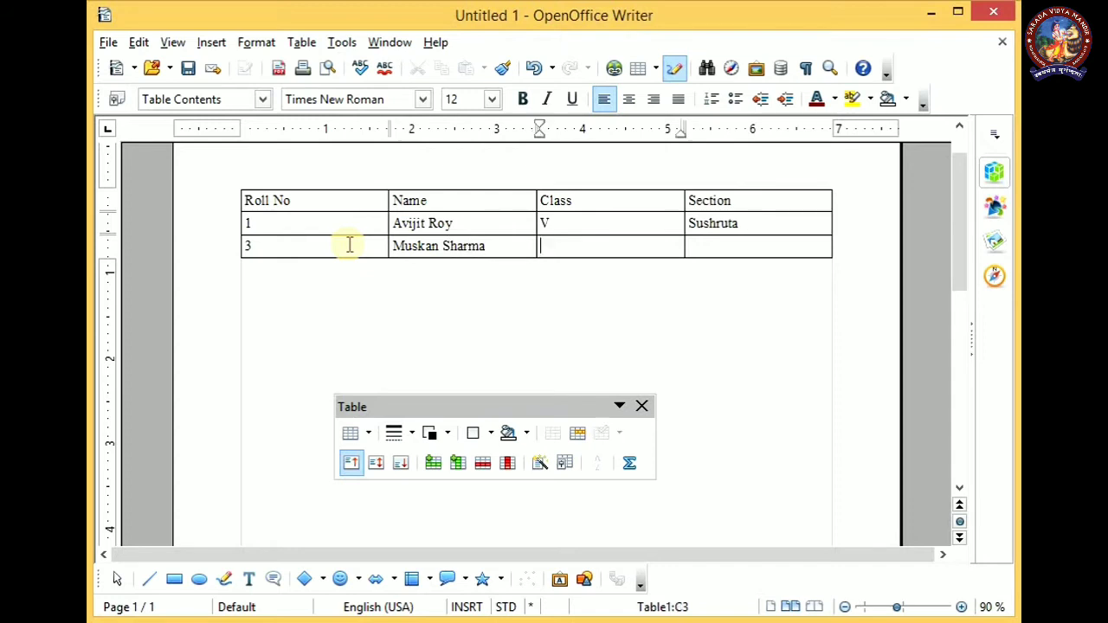
type("V")
key("Tab")
type("Sushruta")
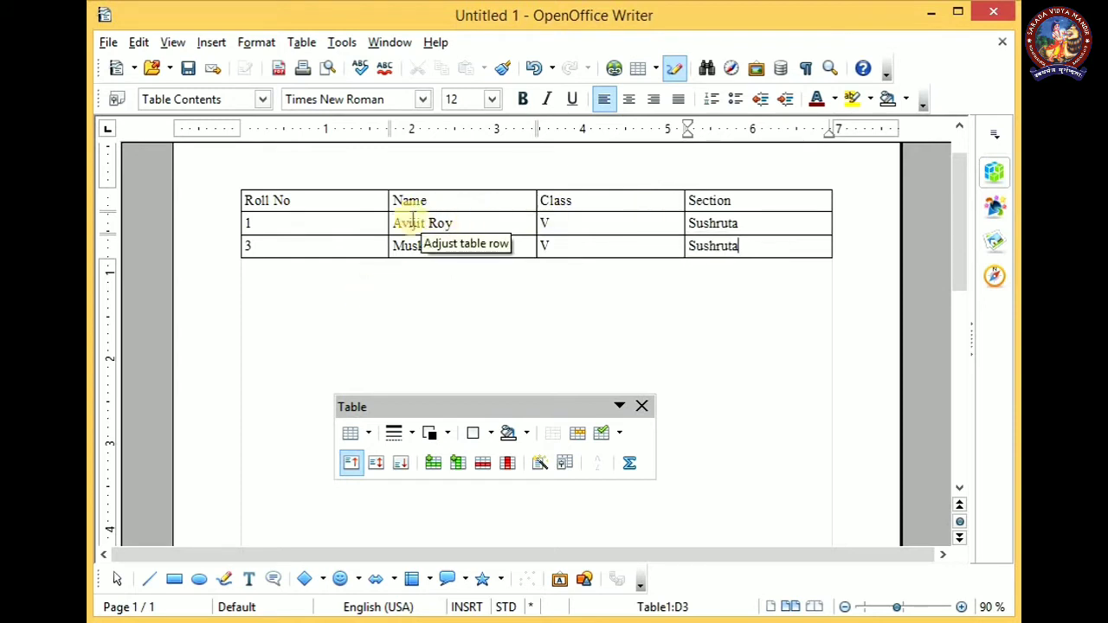
Insert a new column between the Name and Class columns
left_click(497, 223)
left_click(521, 195)
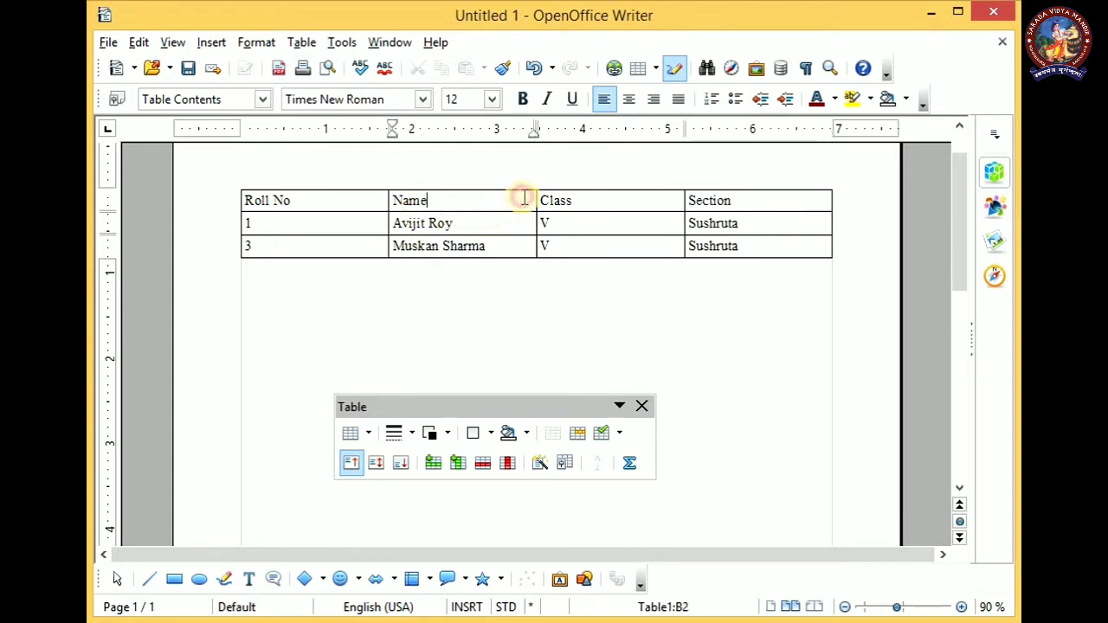
left_click(520, 250)
left_click(517, 228)
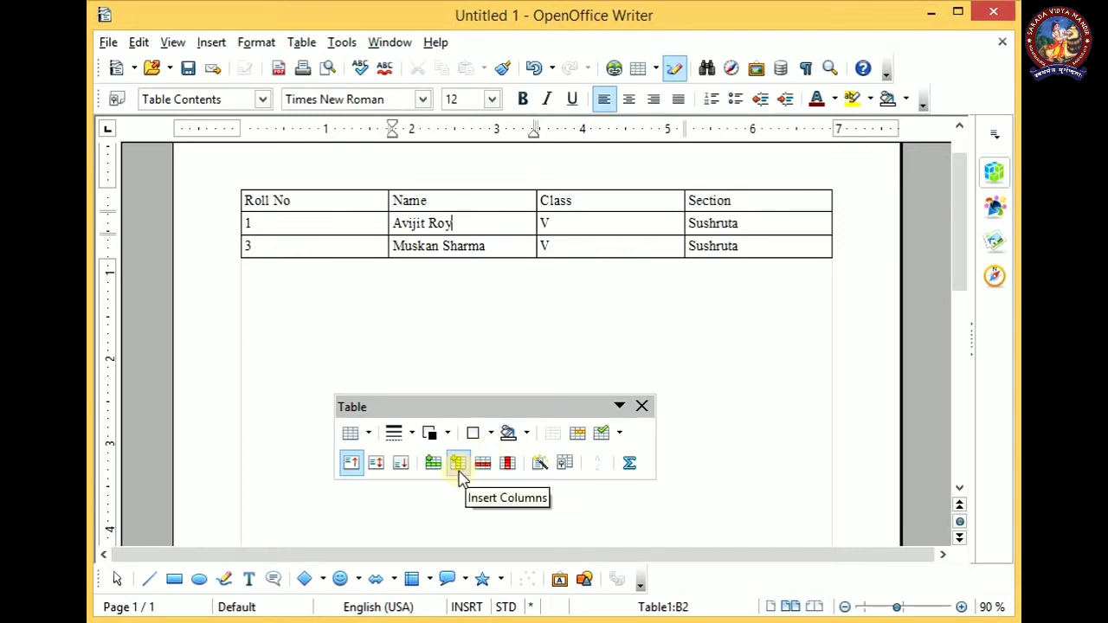
left_click(457, 465)
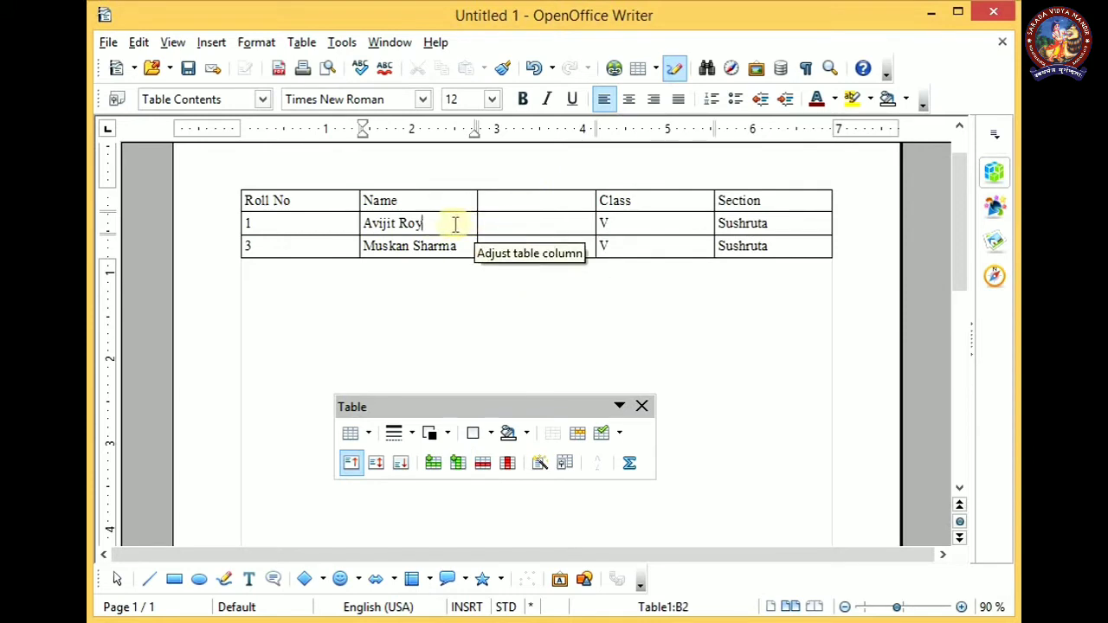
Enter the heading "Father's Name" in the first cell of the new column
left_click(522, 201)
type("Father's N")
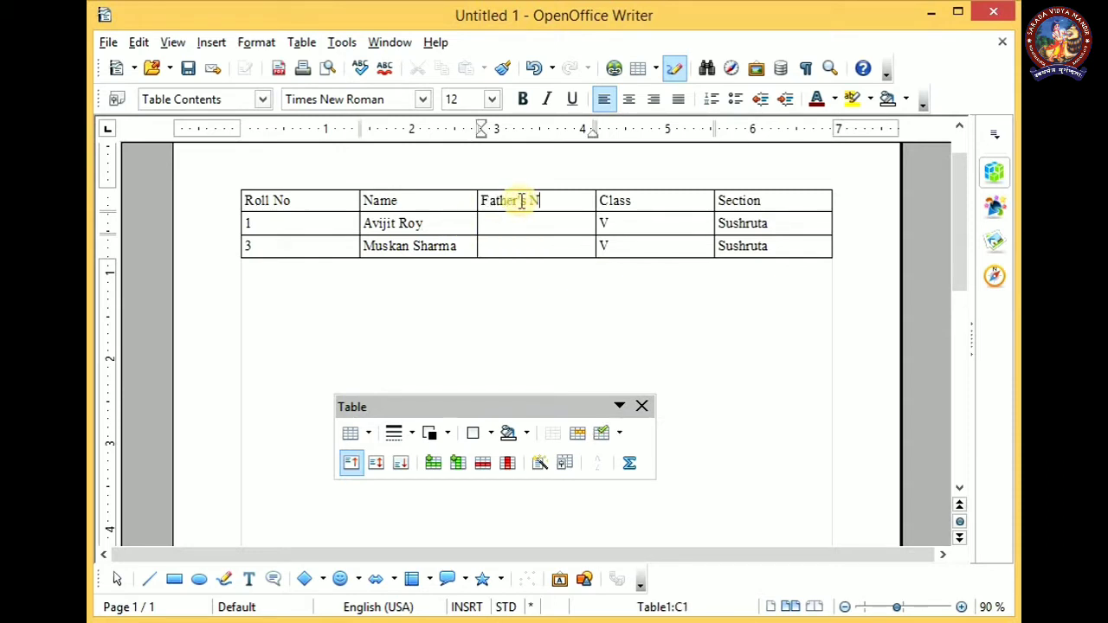
type("ame")
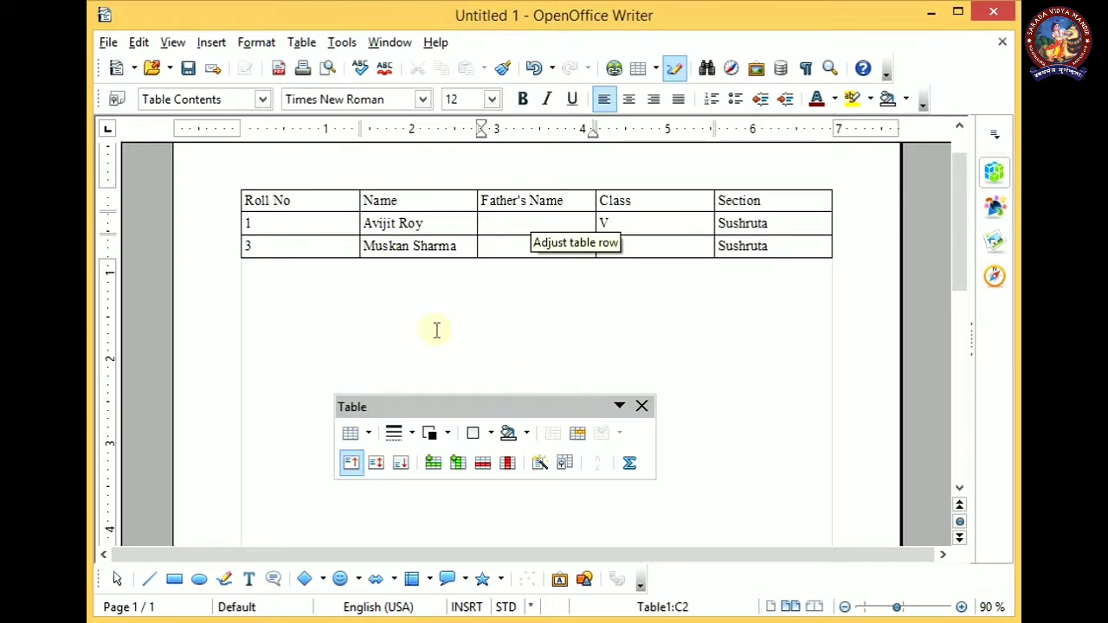
Insert a new row directly below the roll number 1 record
left_click(276, 223)
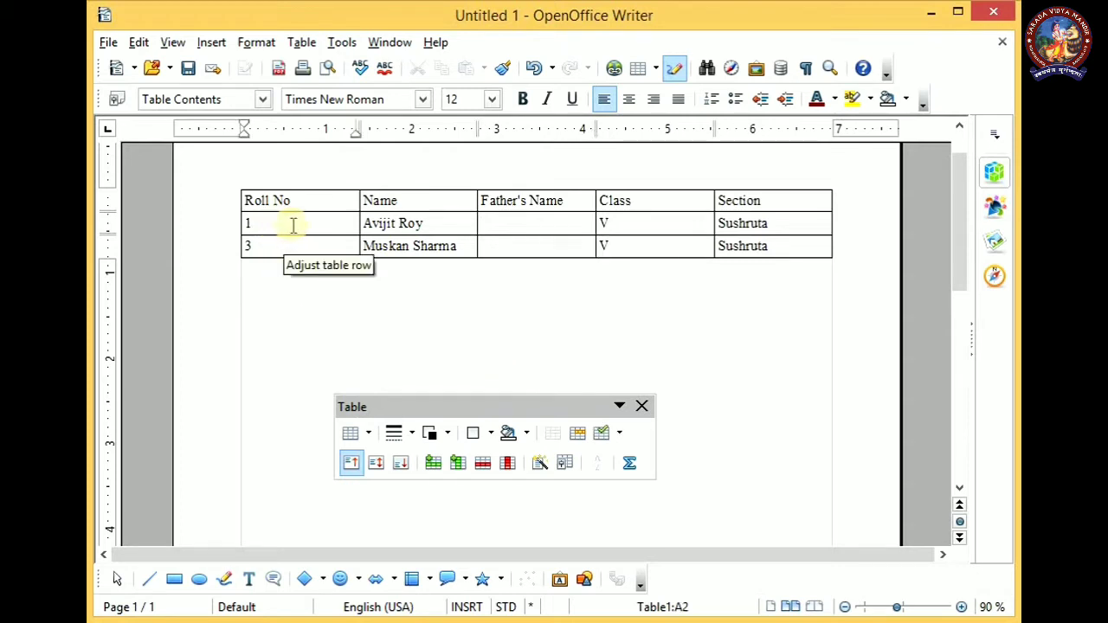
left_click(293, 226)
left_click(455, 216)
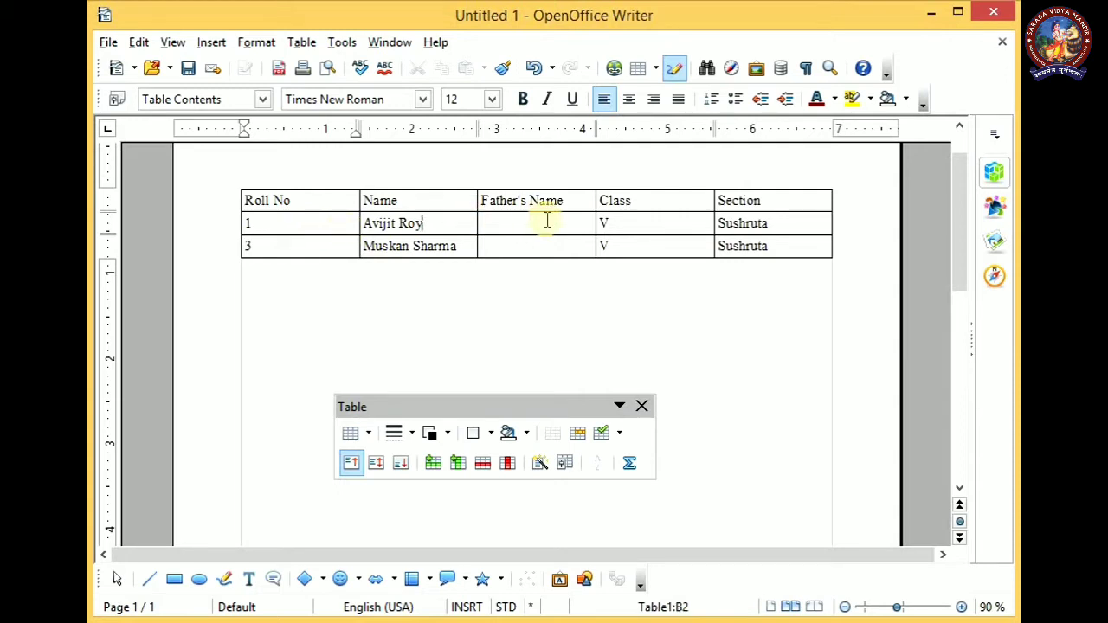
left_click(599, 223)
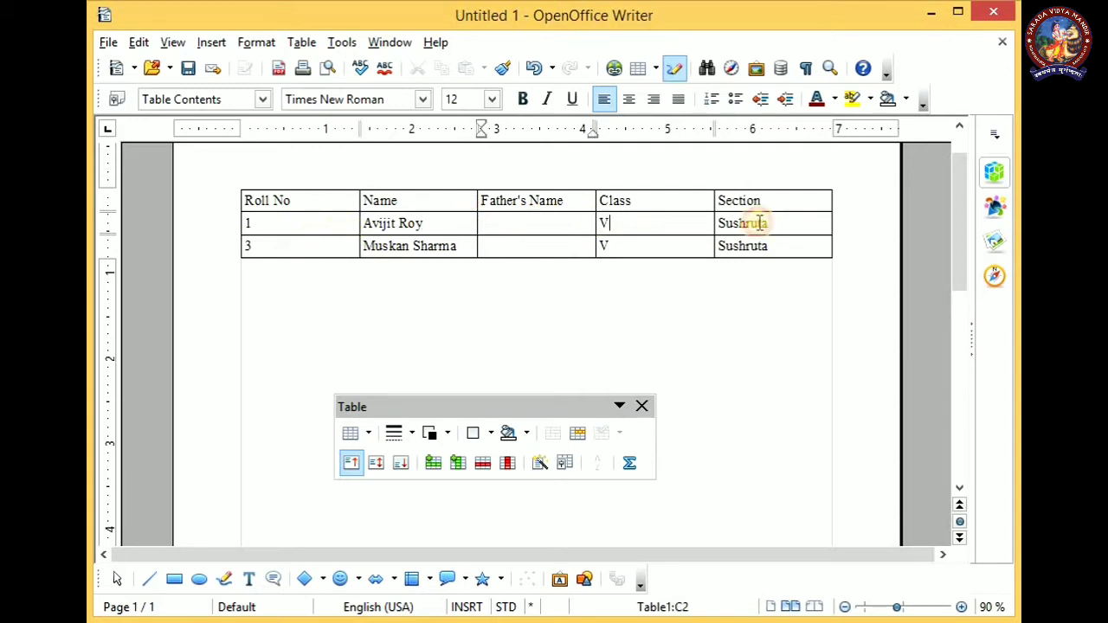
left_click(573, 224)
left_click(454, 223)
left_click(299, 226)
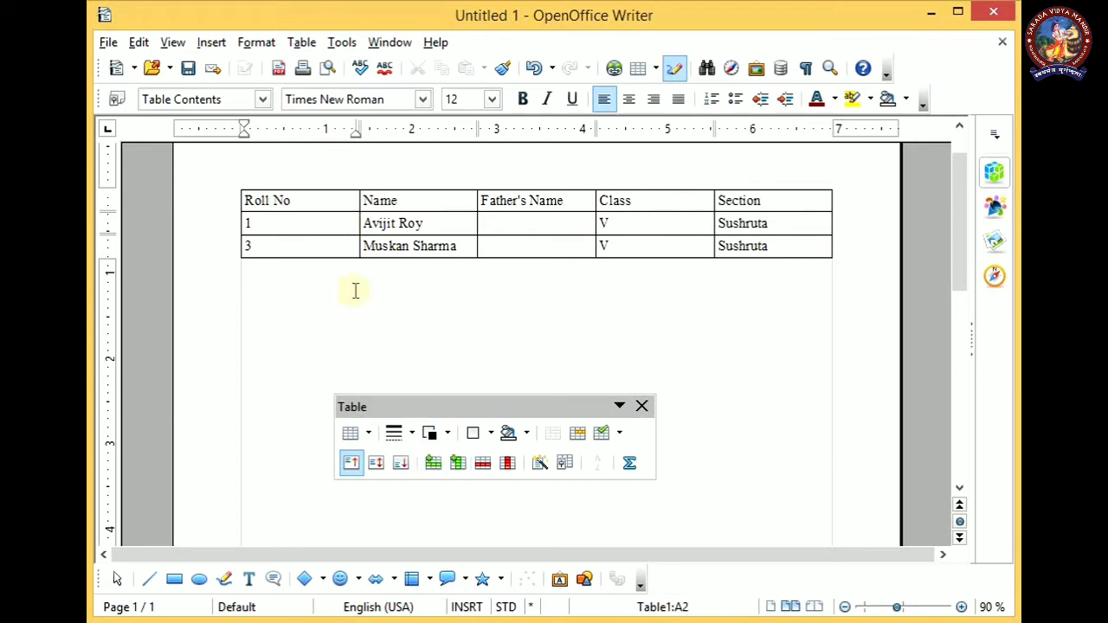
left_click(434, 465)
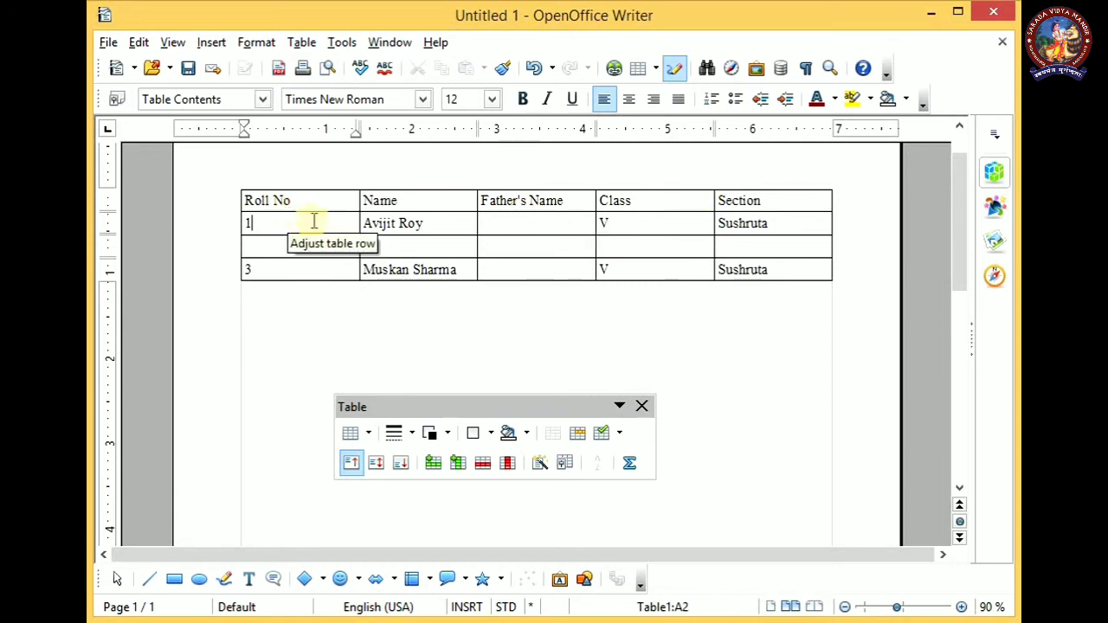
Enter roll number 2 in the first cell of the new row
left_click(280, 244)
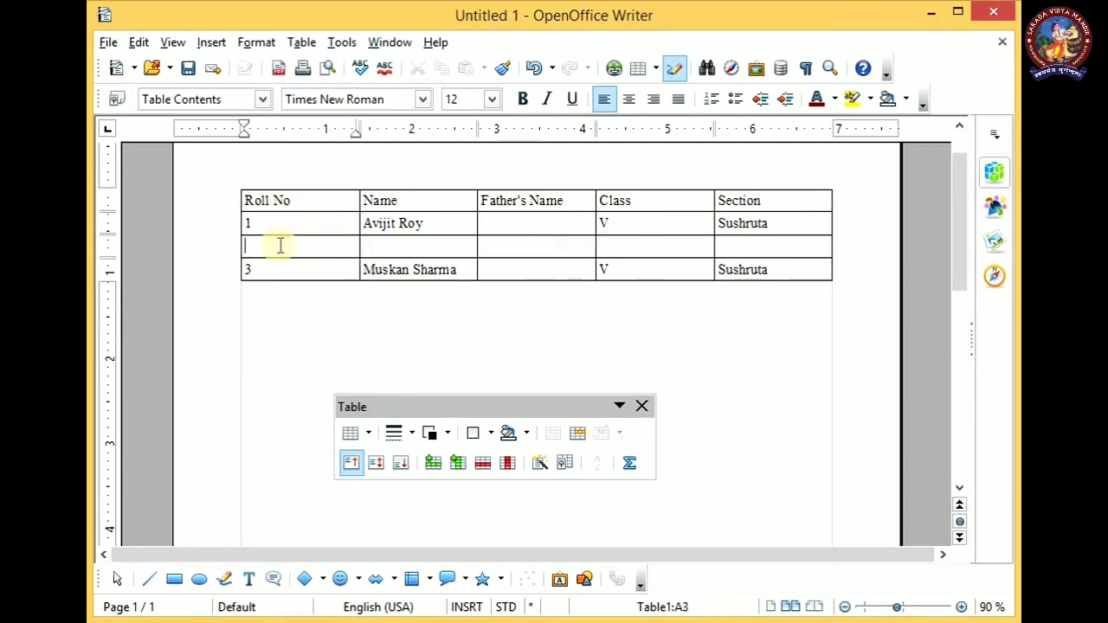
type("2")
key("Tab")
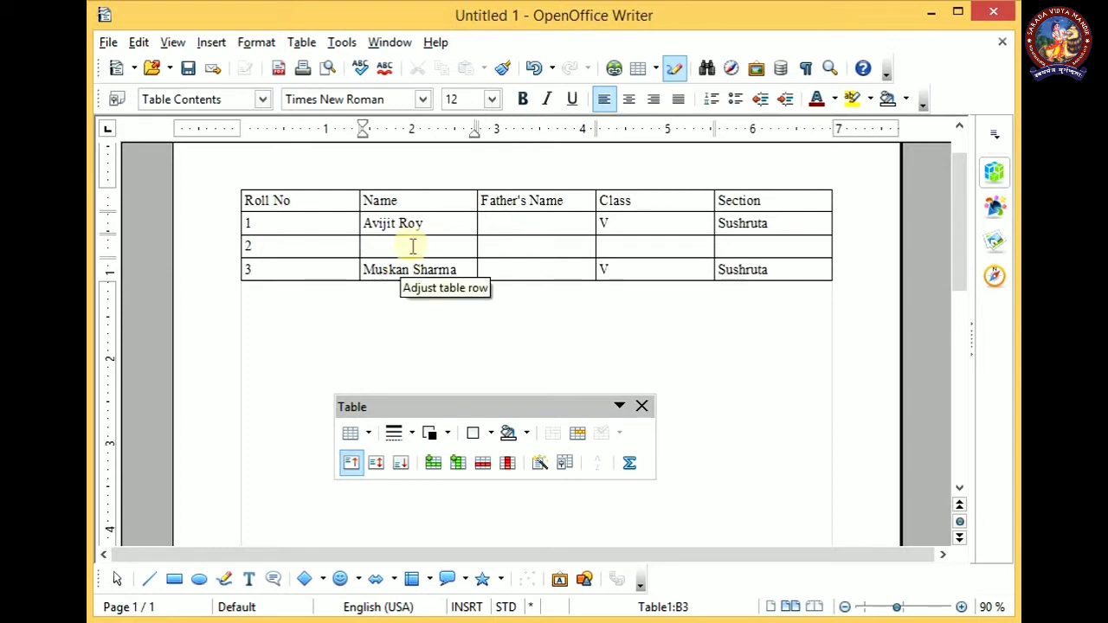
Delete the row with roll number 2 from the table
left_click(315, 250)
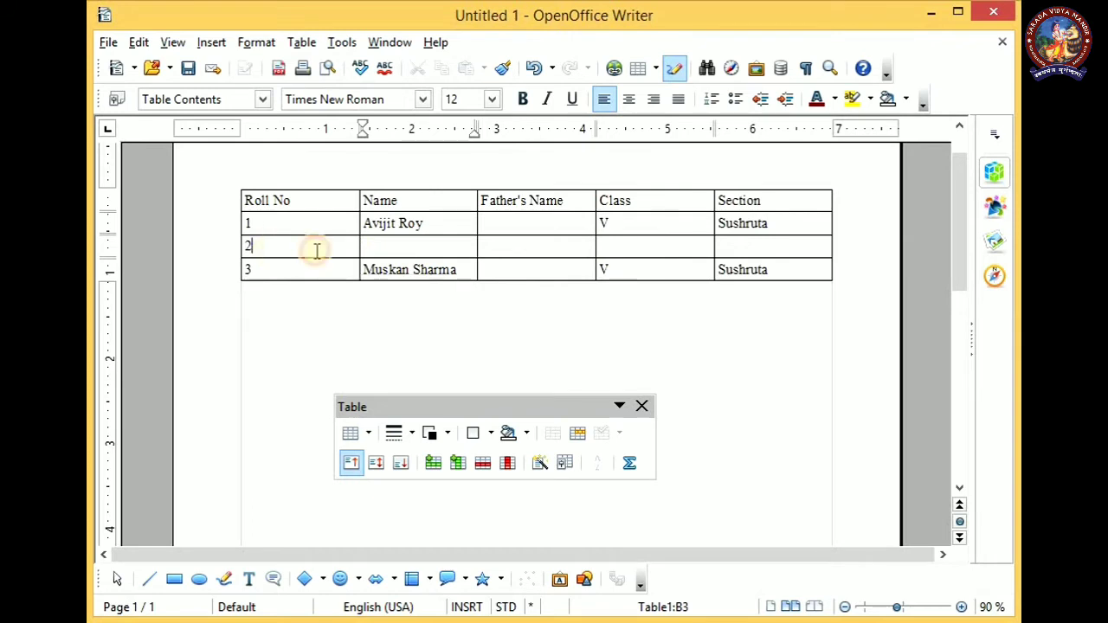
left_click(543, 250)
left_click(798, 248)
left_click(628, 249)
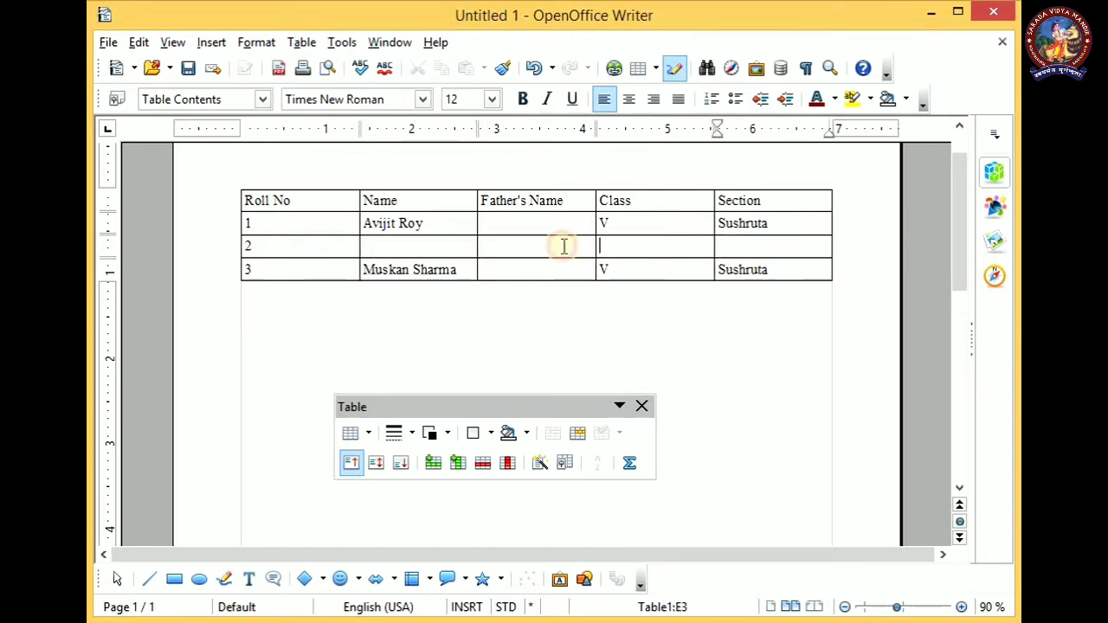
left_click(413, 249)
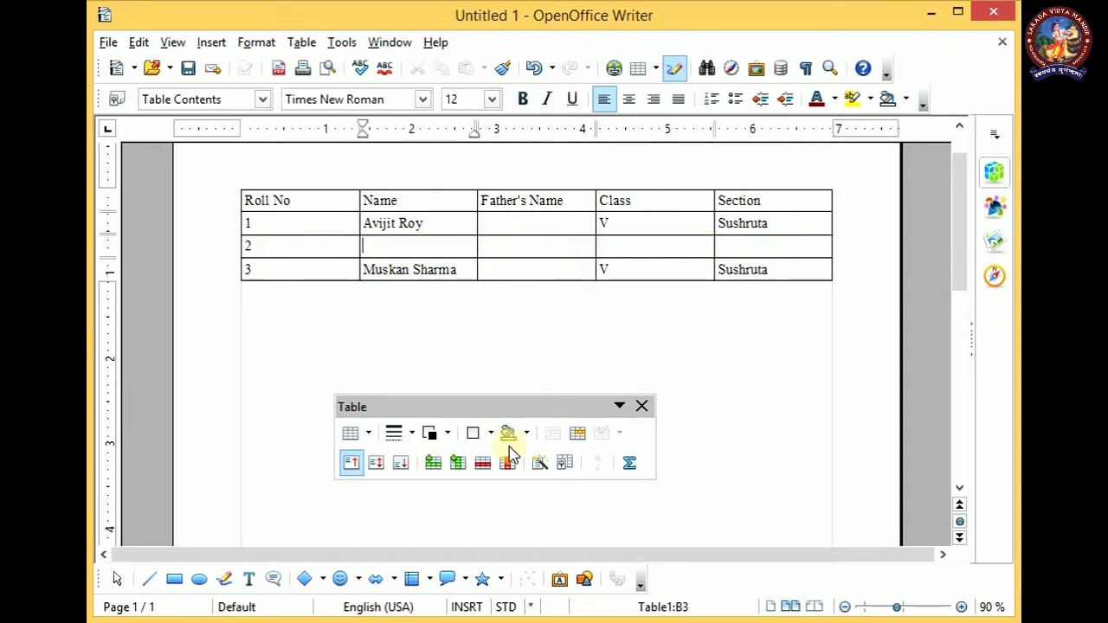
left_click(483, 467)
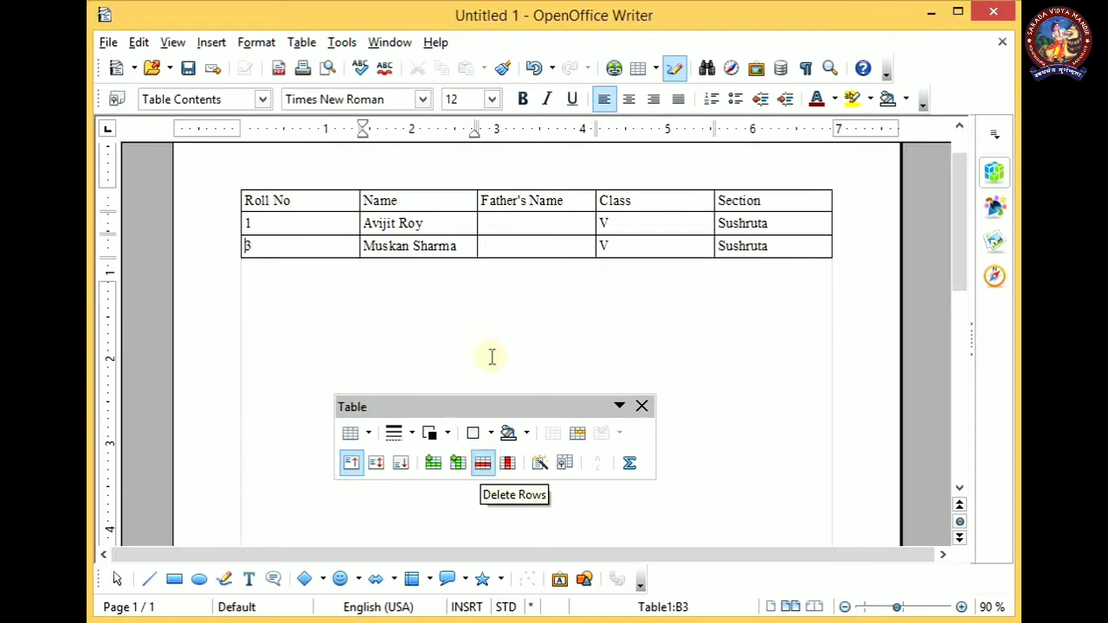
Delete the Father's Name column from the table
left_click(515, 224)
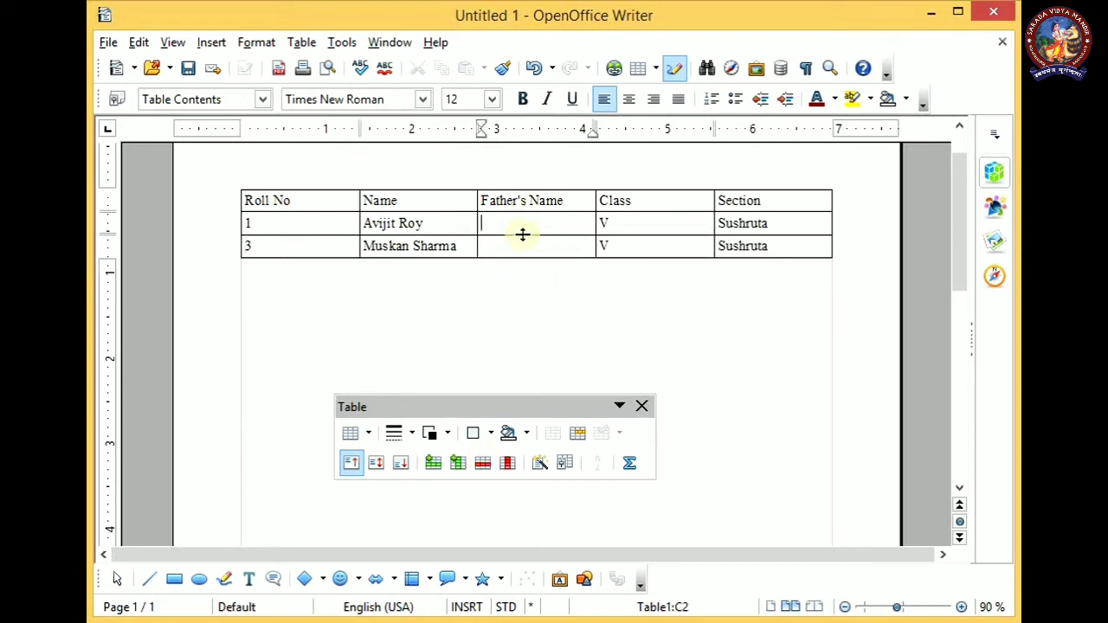
left_click(509, 464)
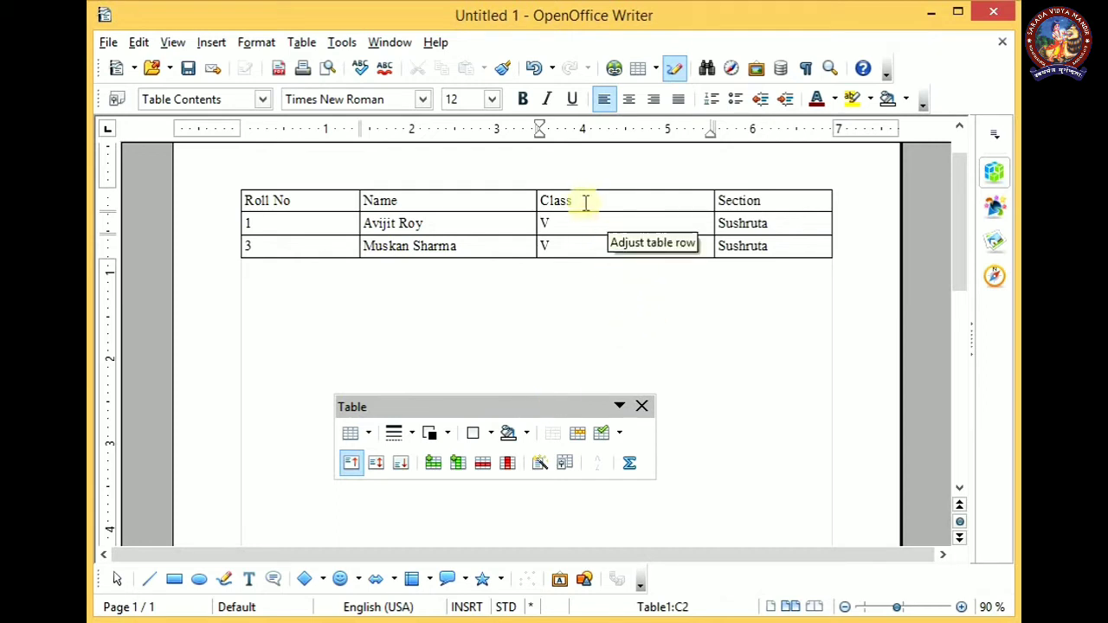
Split the Class heading cell vertically into 2 cells
left_click(631, 200)
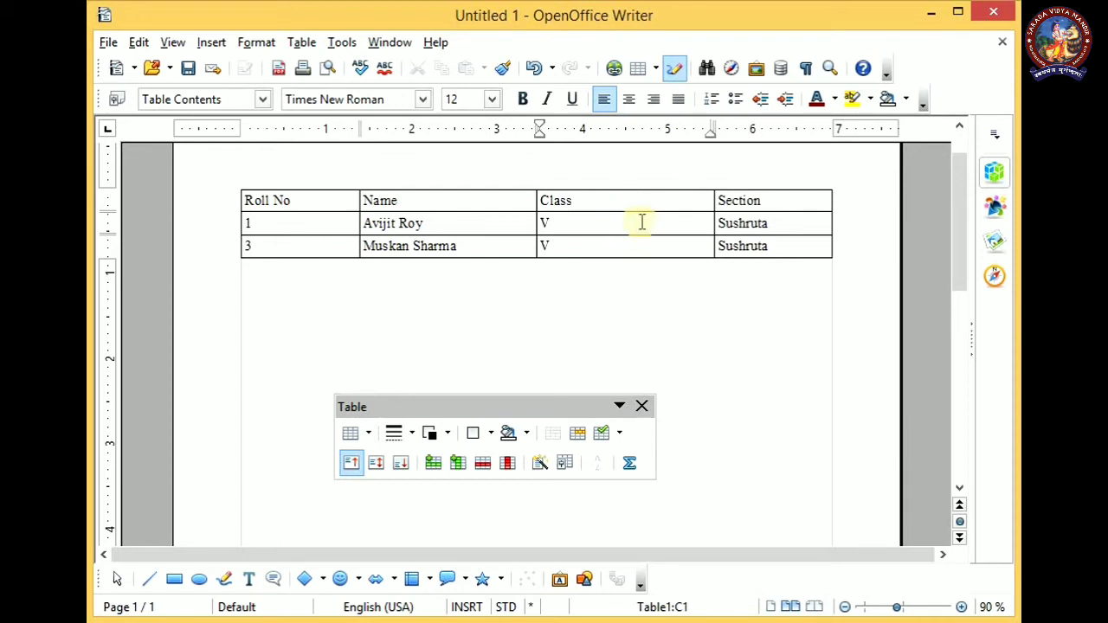
left_click(578, 439)
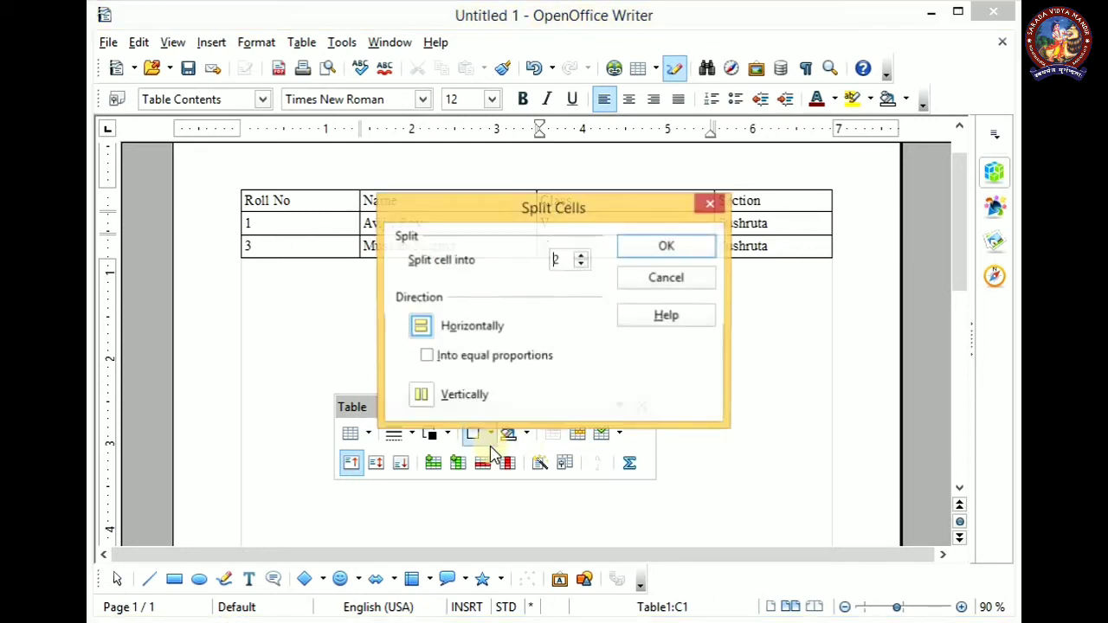
left_click_drag(581, 212, 512, 154)
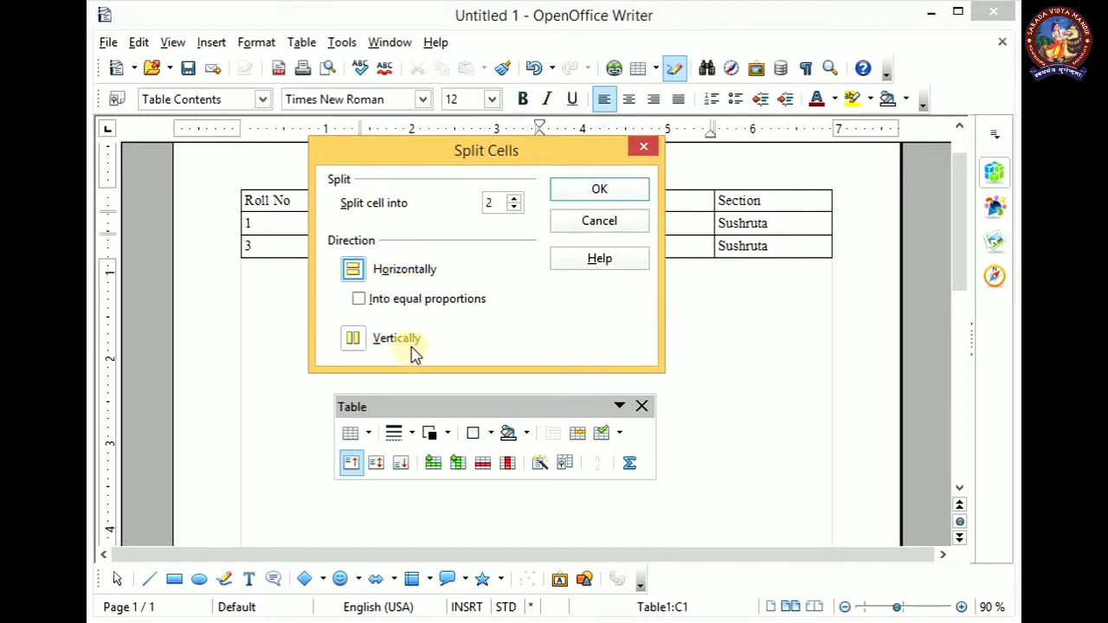
left_click(353, 339)
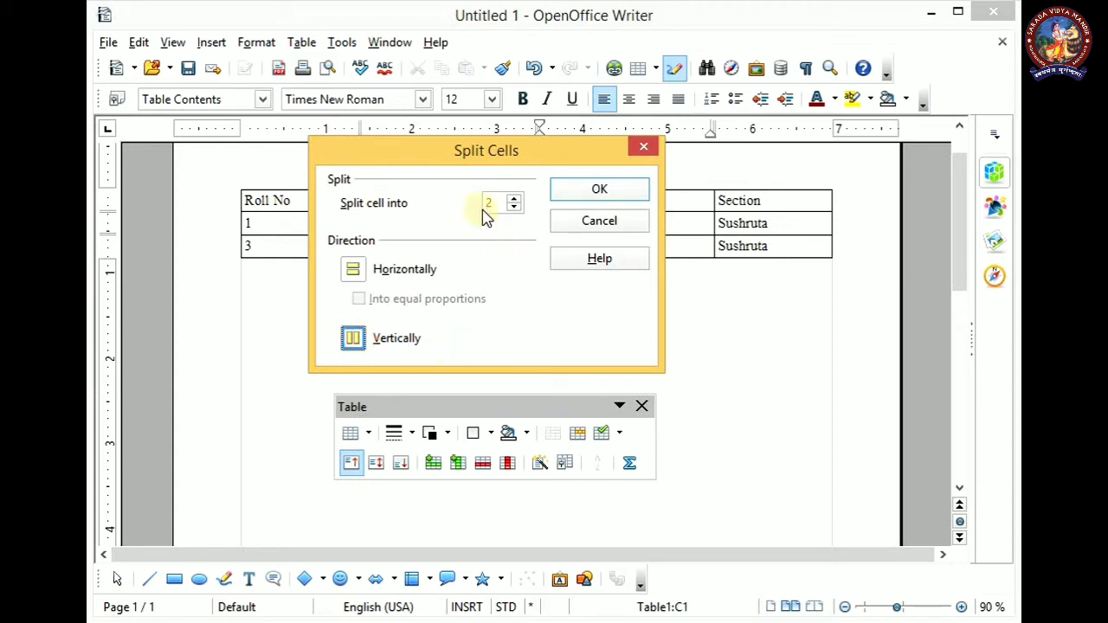
left_click(599, 192)
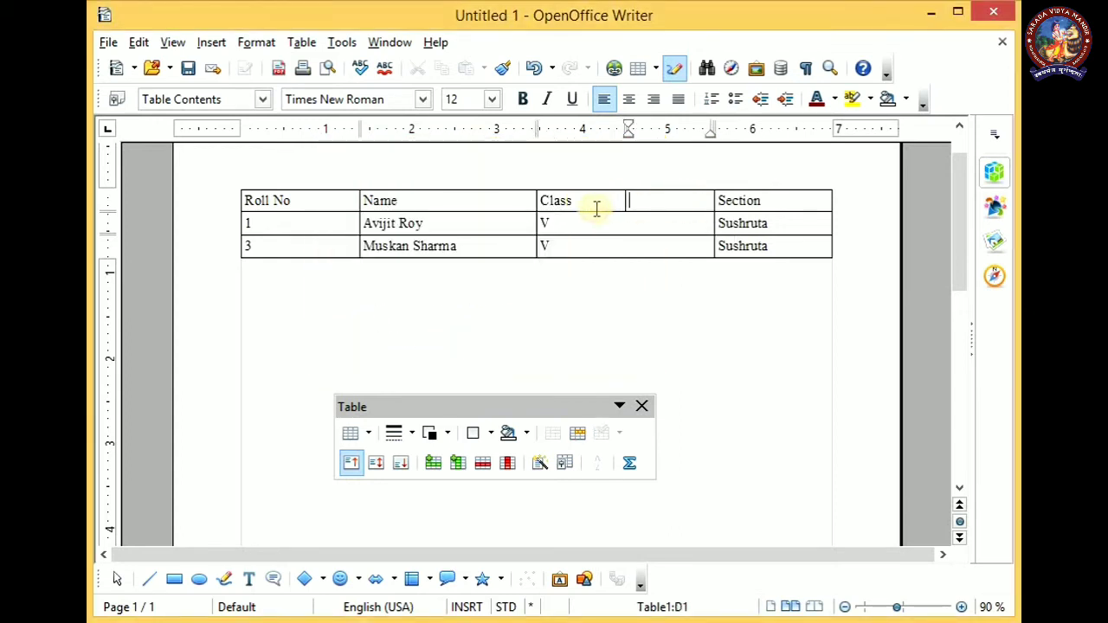
left_click(669, 200)
left_click(667, 200)
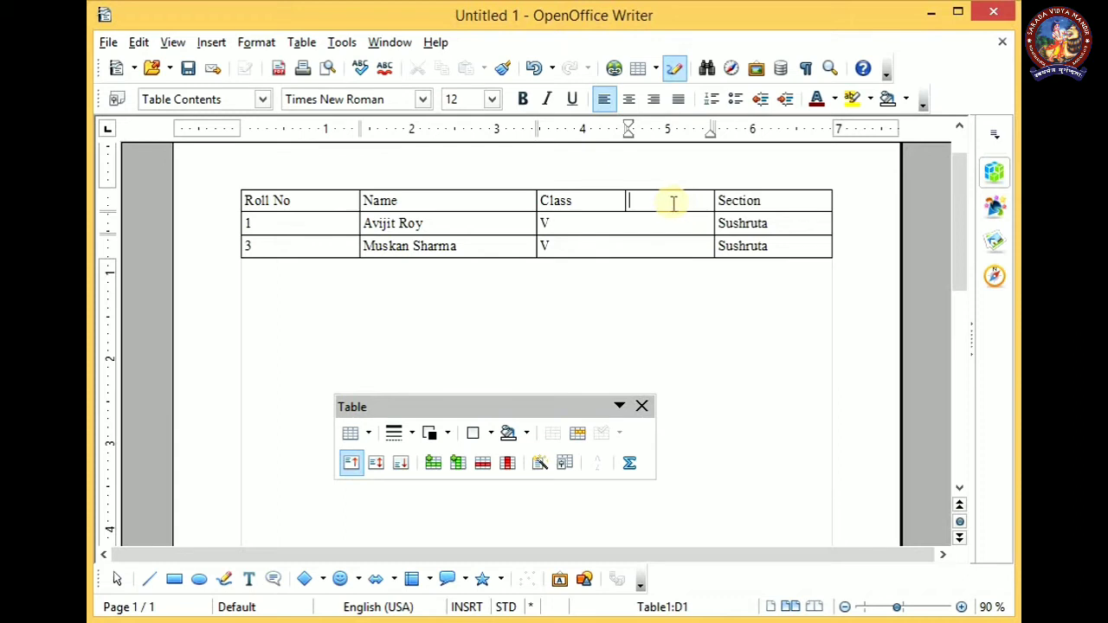
Merge the Name and Class heading cells into one cell
left_click_drag(657, 198, 507, 197)
left_click(597, 248)
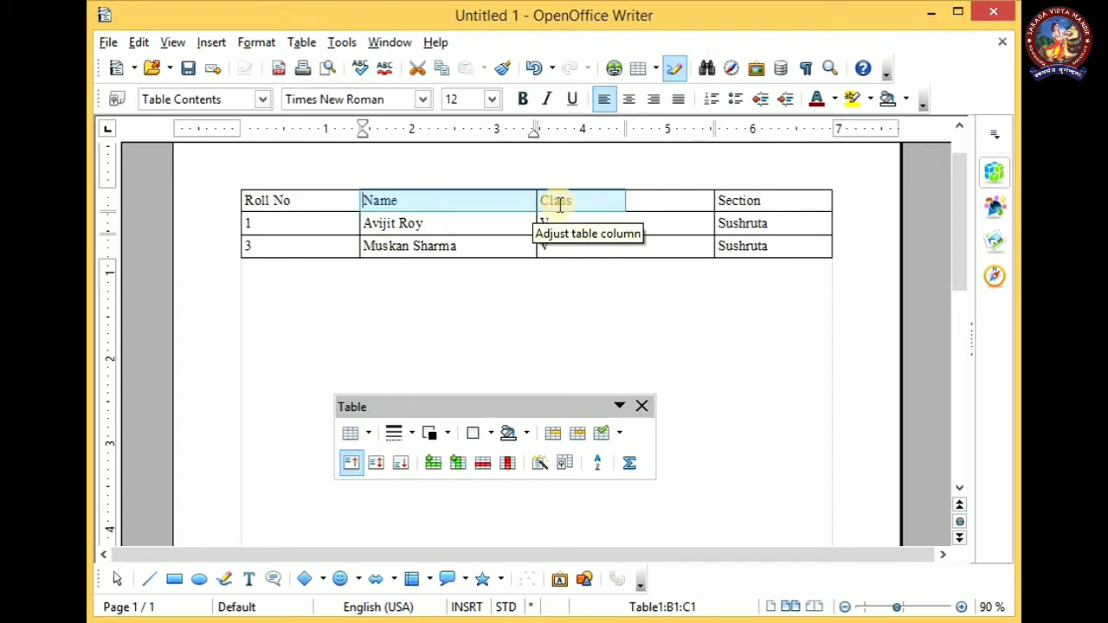
left_click(551, 437)
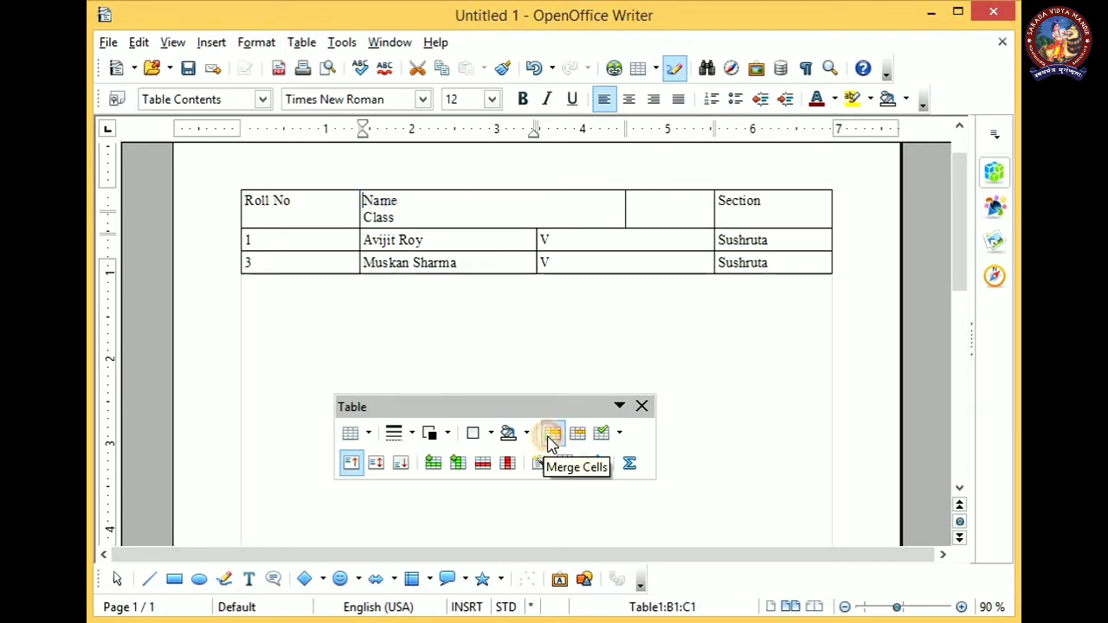
Undo the merging and splitting of the heading cells
left_click(395, 217)
left_click_drag(496, 208, 425, 221)
left_click(403, 218)
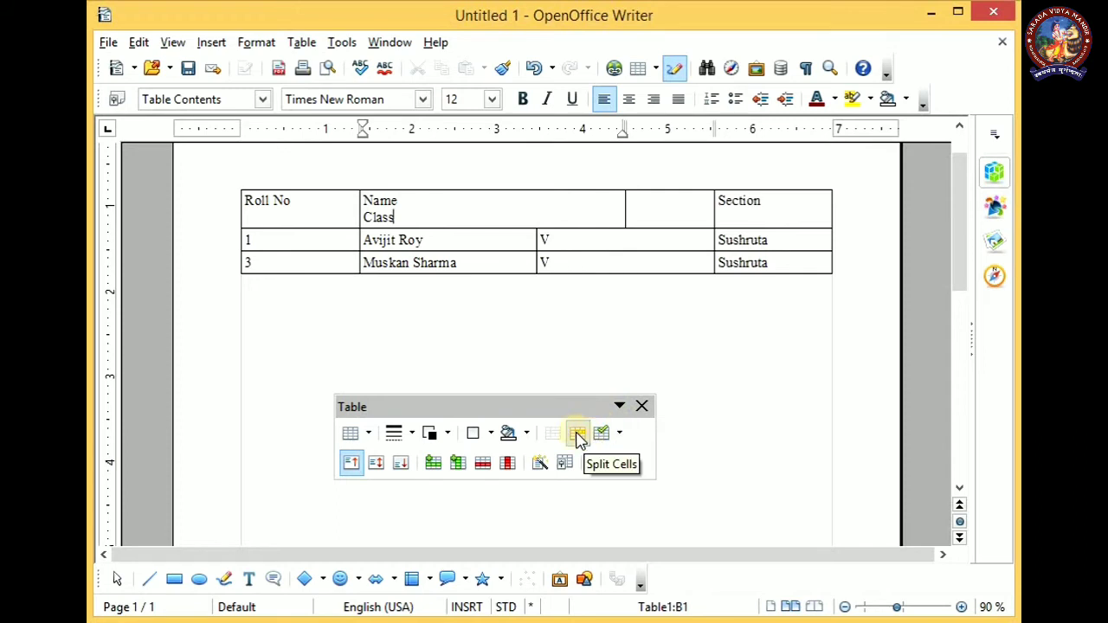
key("ctrl+z")
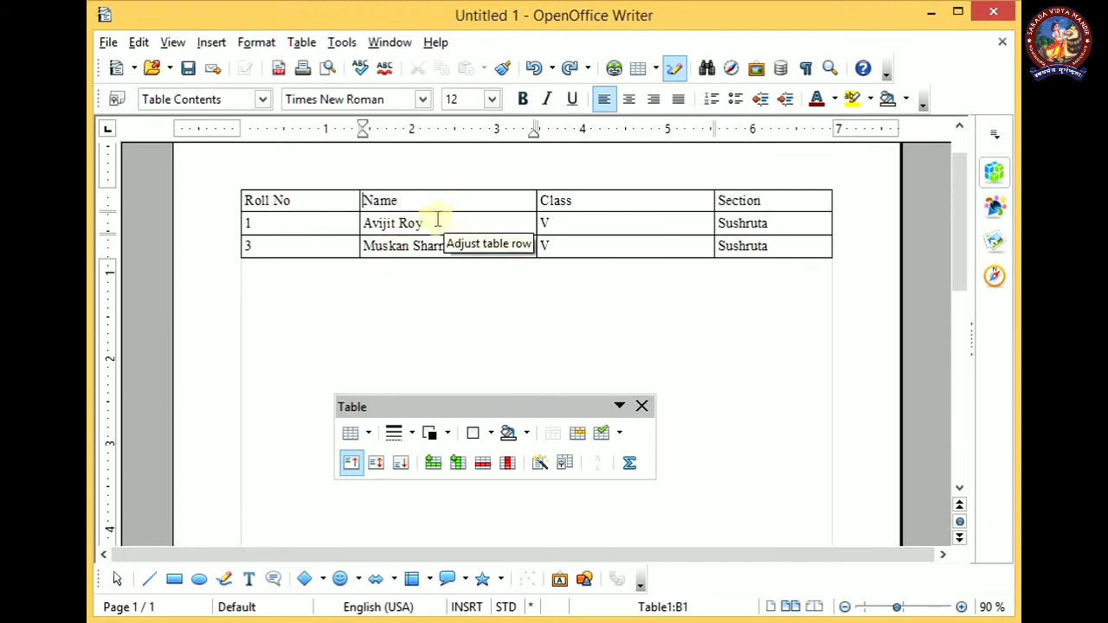
Try right and centred alignment on the Name heading and return it to left alignment
mouse_move(407, 203)
left_mouse_down()
mouse_move(350, 200)
mouse_move(403, 201)
left_mouse_up()
left_click(384, 201)
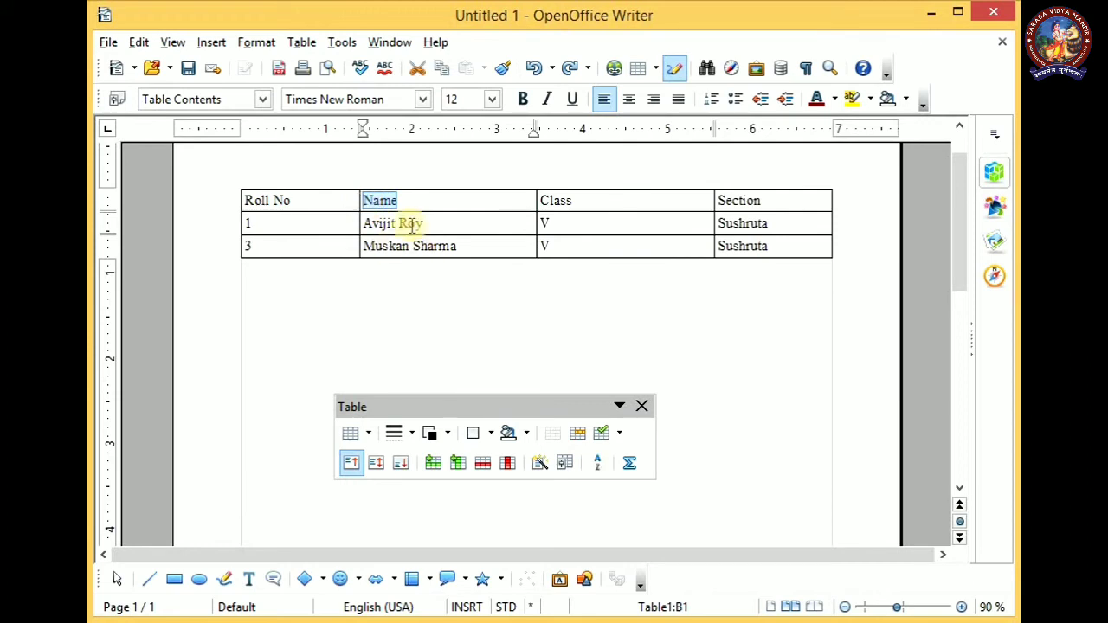
left_click(655, 101)
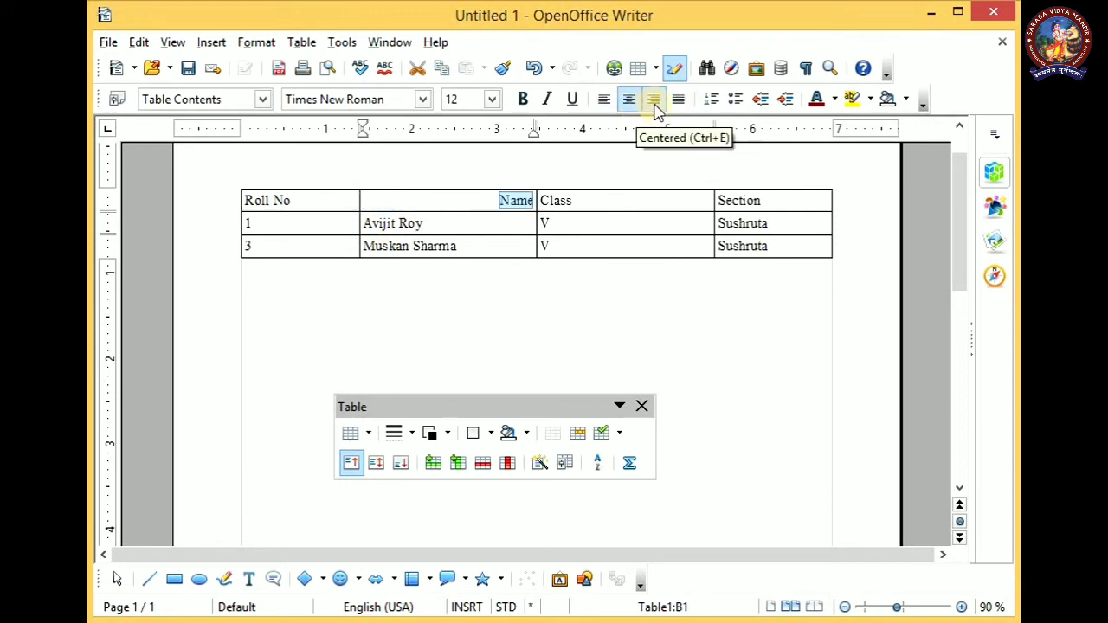
left_click(628, 101)
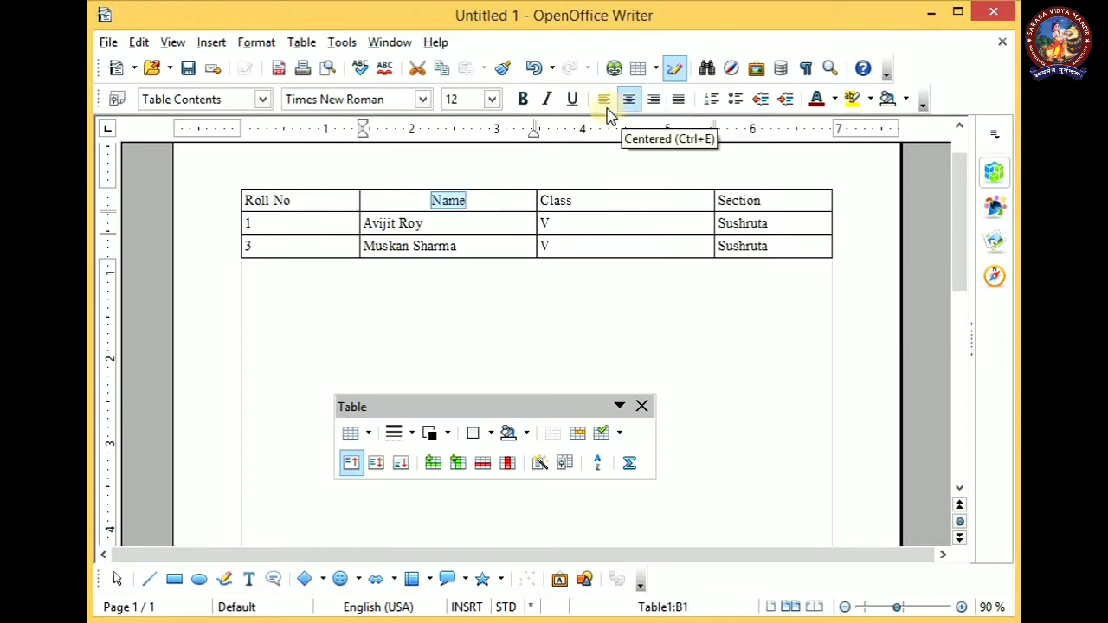
left_click(605, 101)
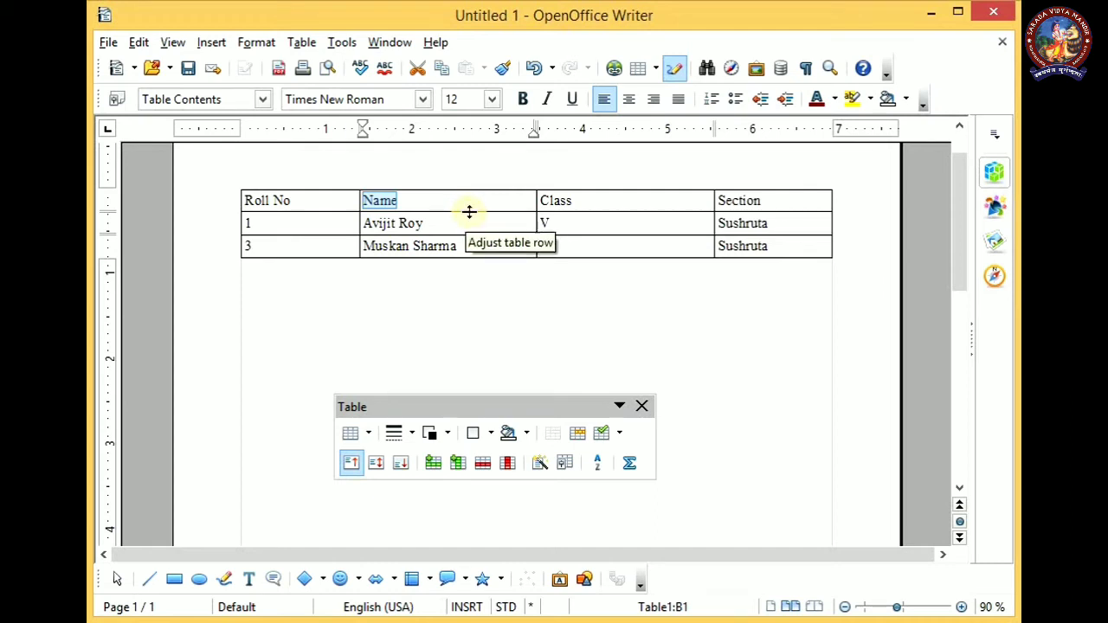
Increase the height of the table's heading row to more than double
left_click_drag(468, 212, 468, 244)
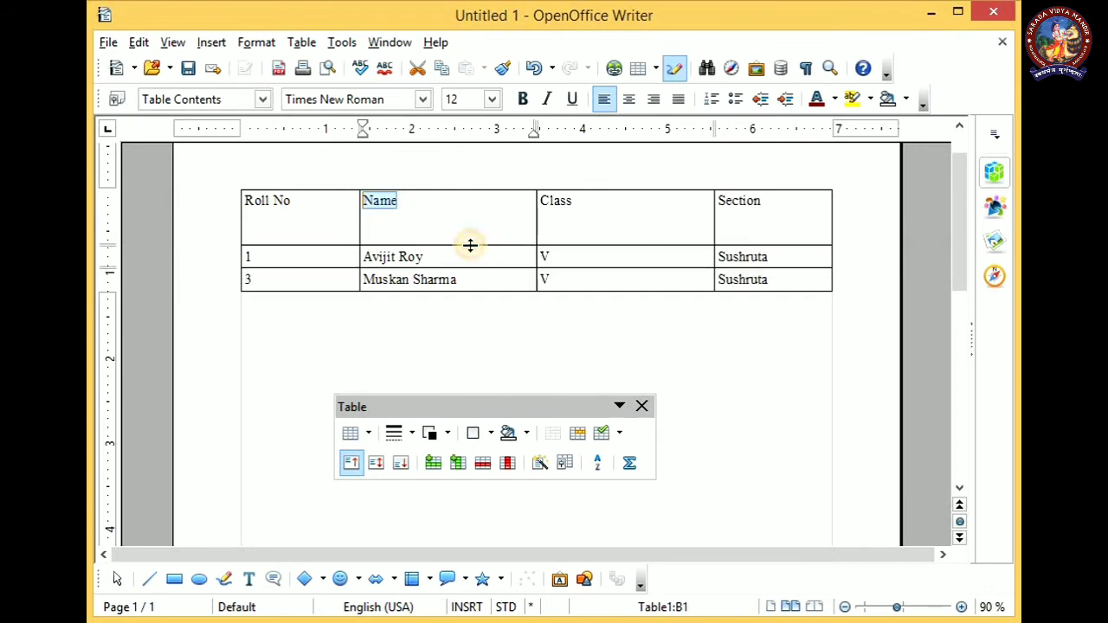
left_click(457, 238)
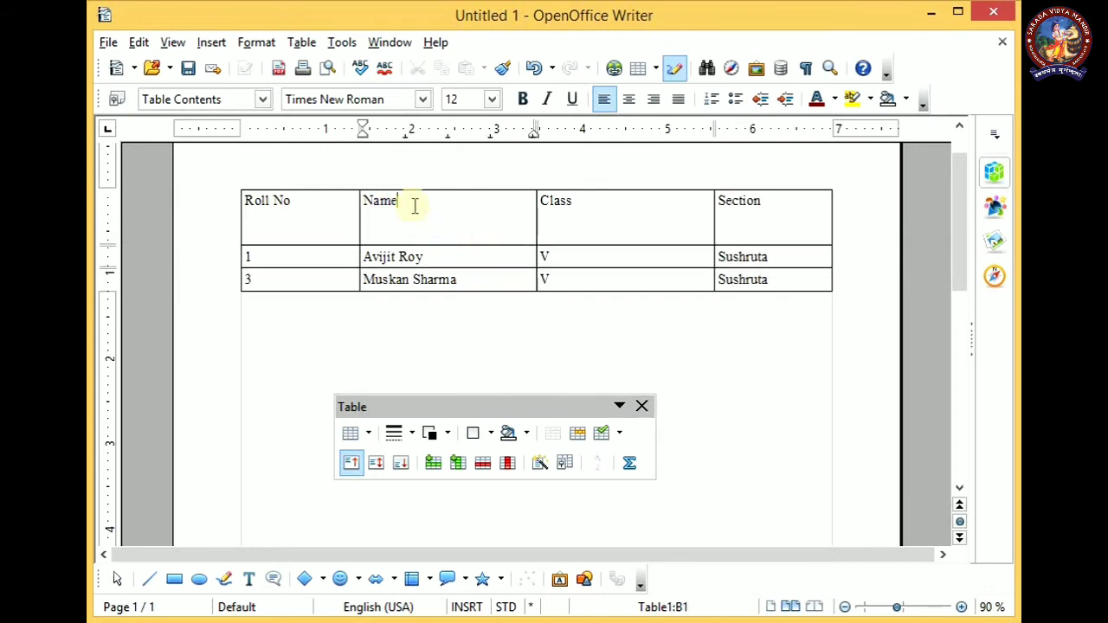
Centre the Name heading both horizontally and vertically in its cell
left_click_drag(401, 205, 370, 205)
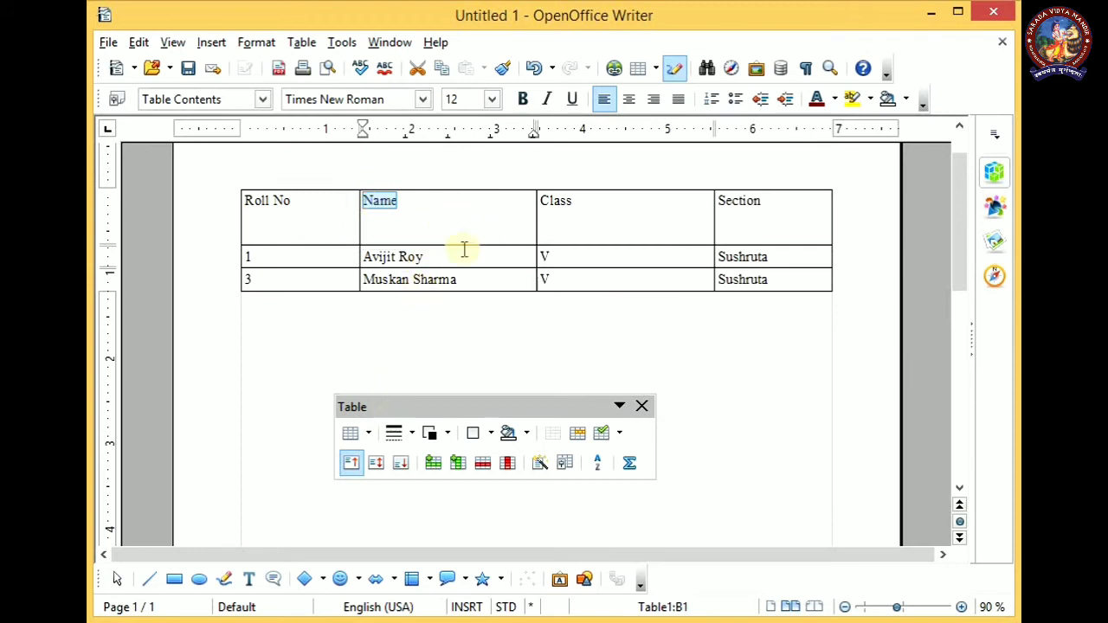
left_click(637, 98)
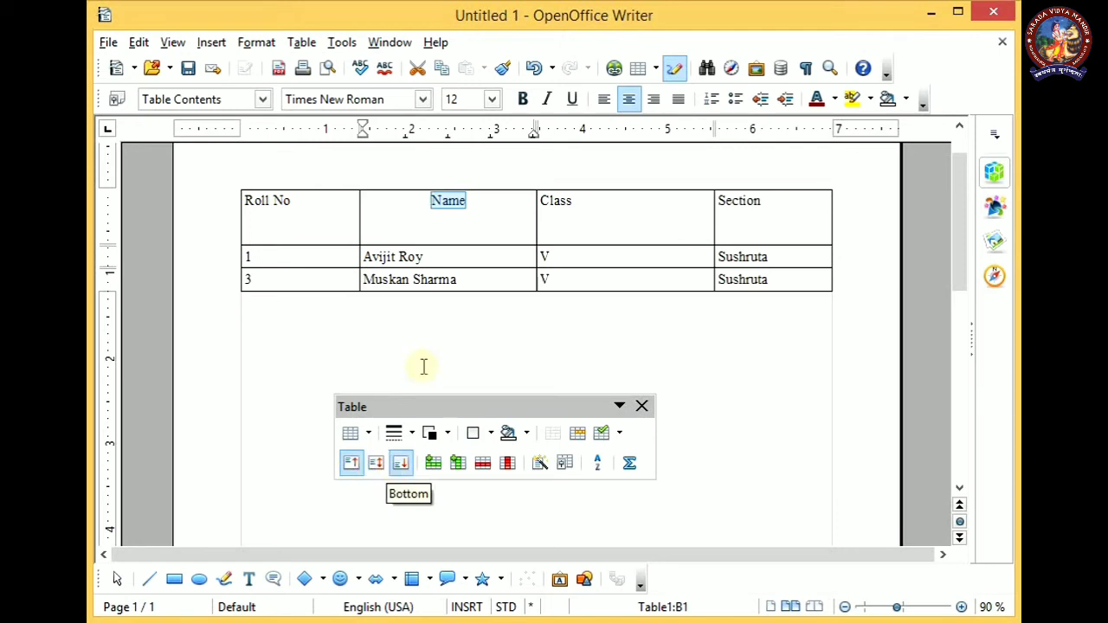
left_click(381, 467)
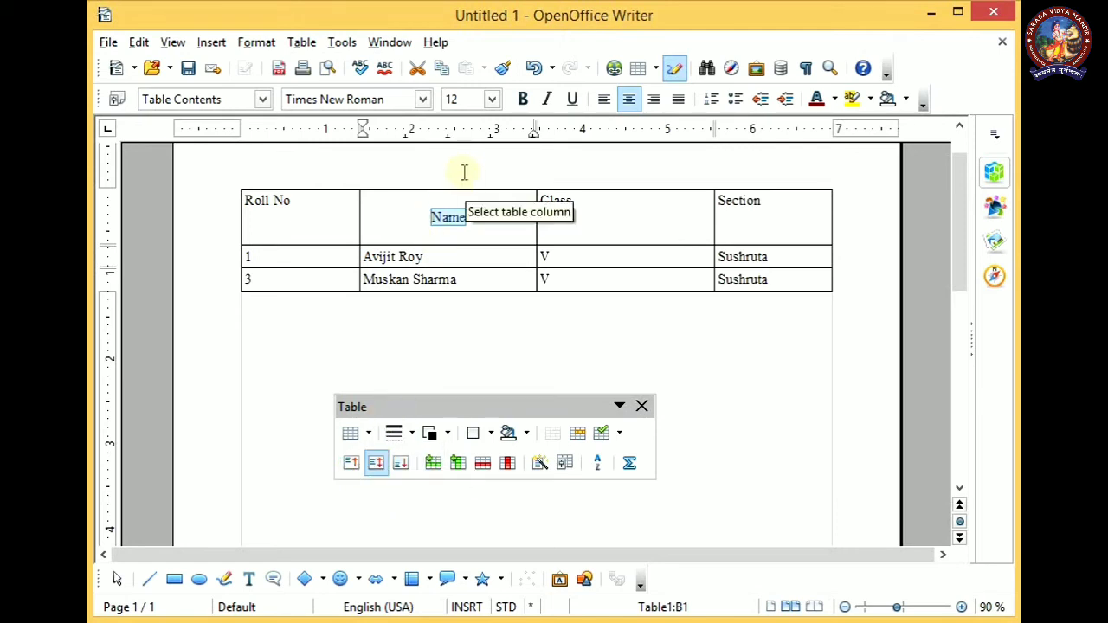
Preview the AutoFormat styles from 3D through Black 2 for the student table and apply the Yellow style
left_click(465, 216)
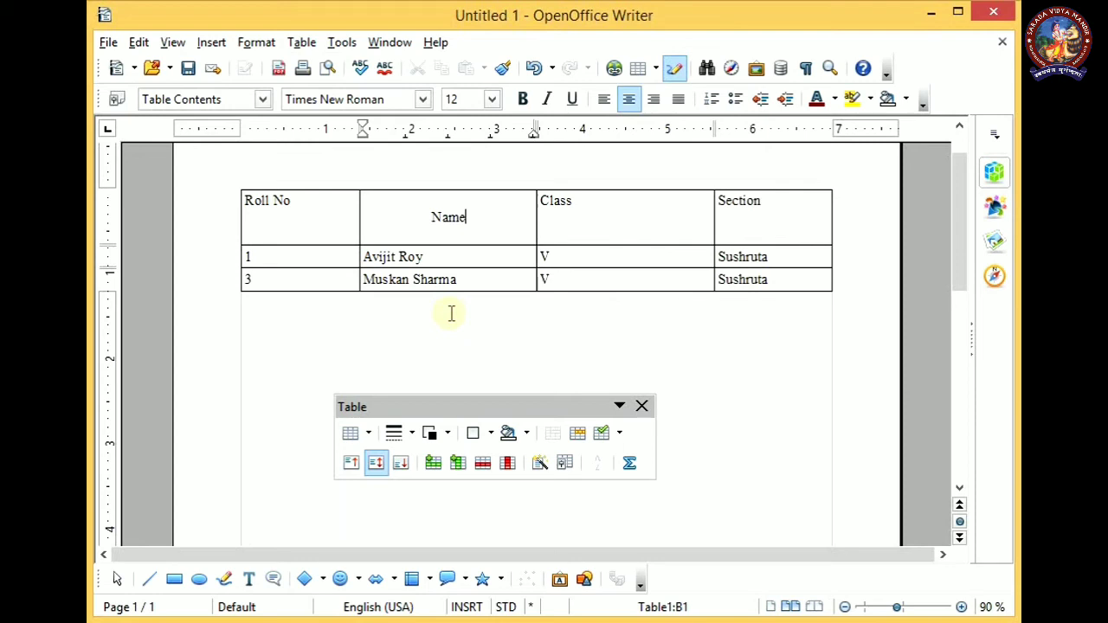
left_click(538, 476)
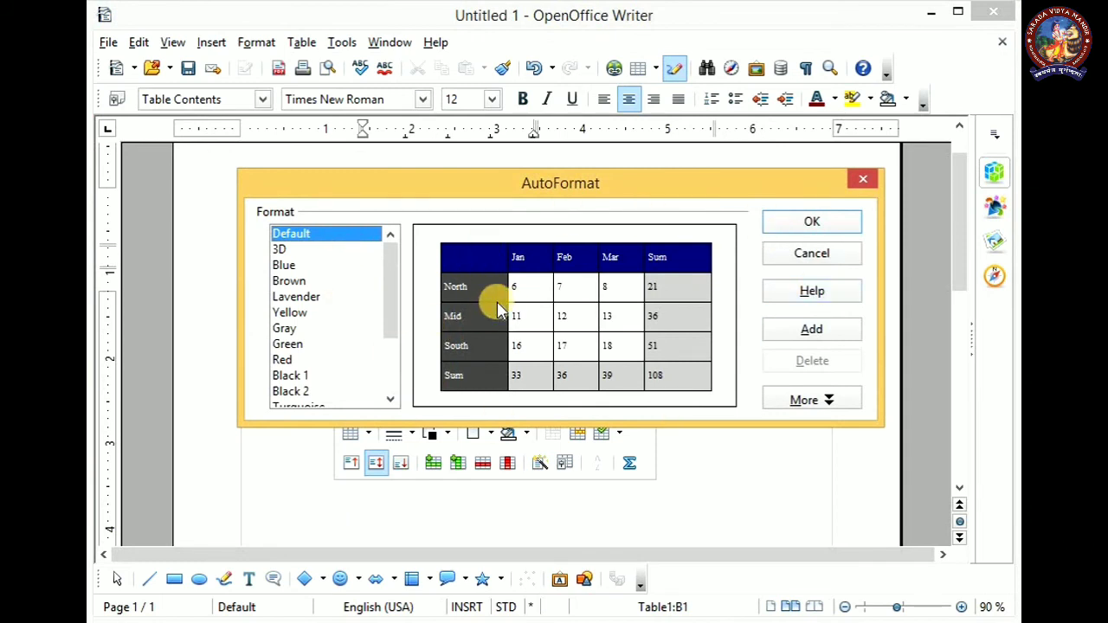
left_click(299, 249)
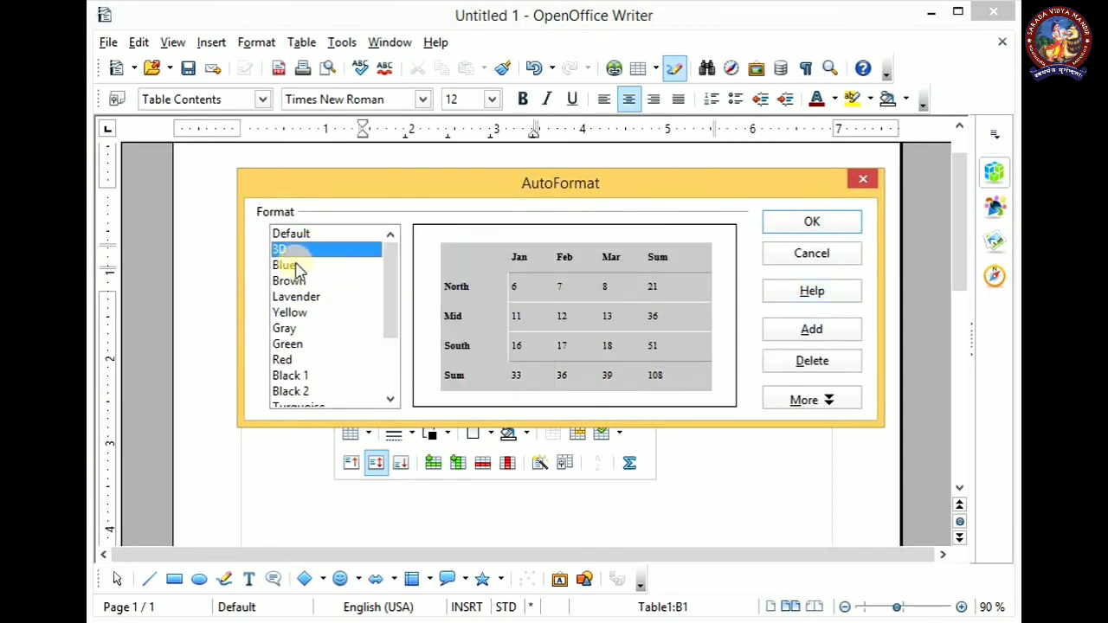
left_click(294, 266)
left_click(297, 296)
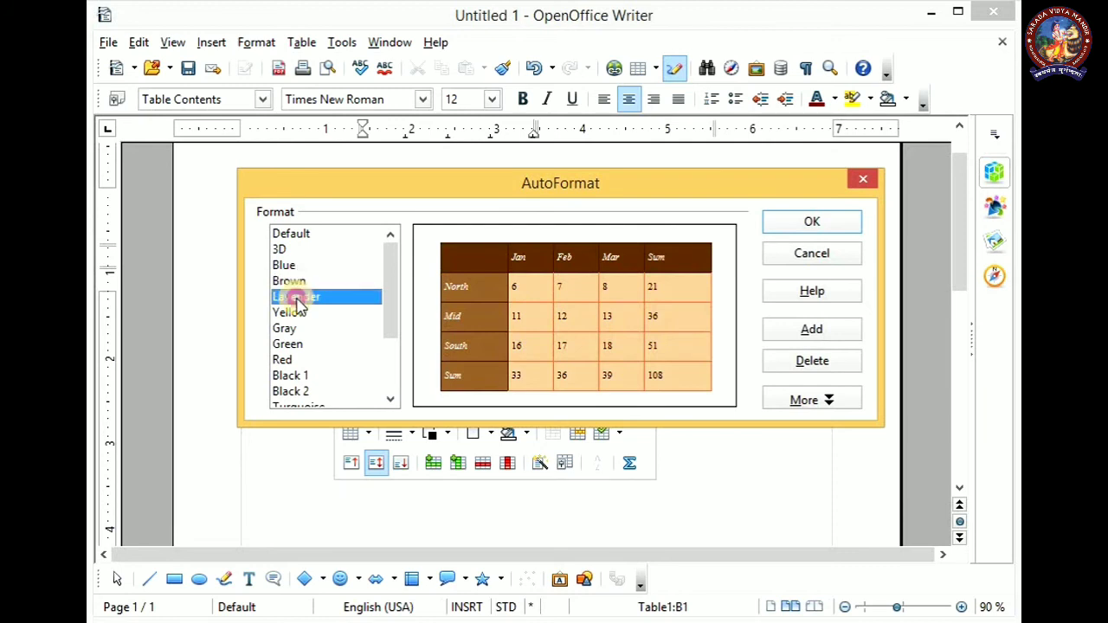
left_click(293, 314)
left_click(285, 330)
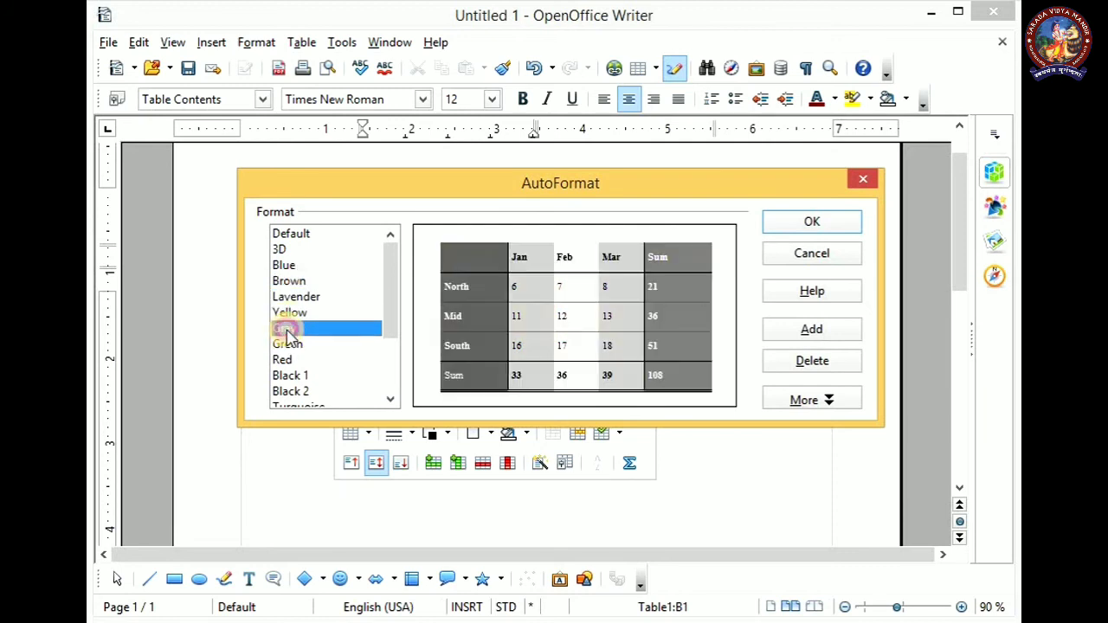
left_click(288, 345)
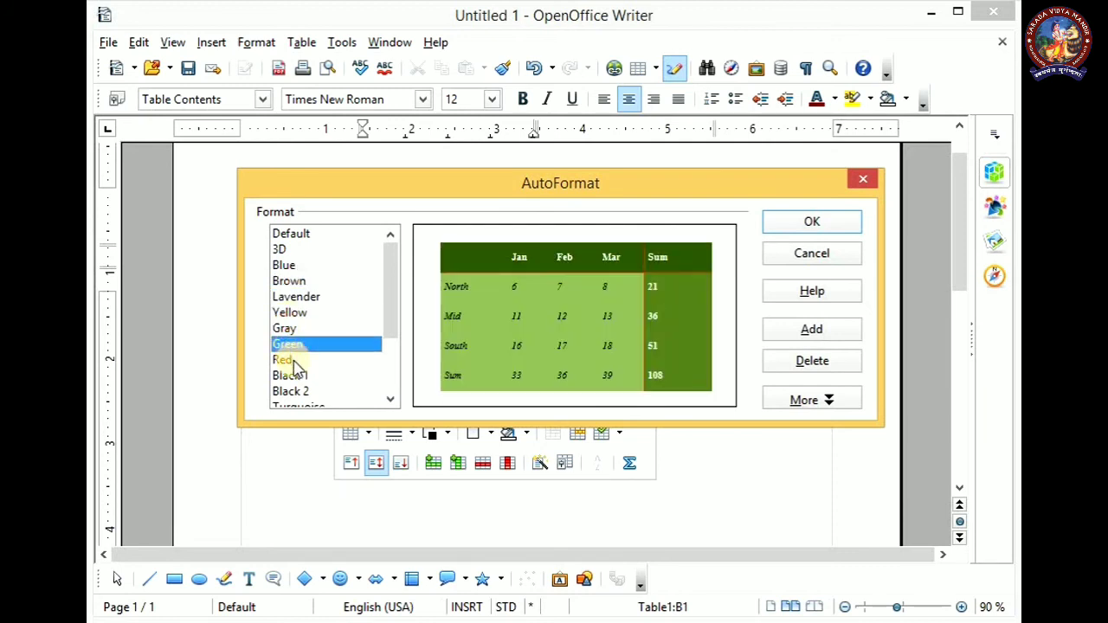
left_click(290, 360)
left_click(292, 376)
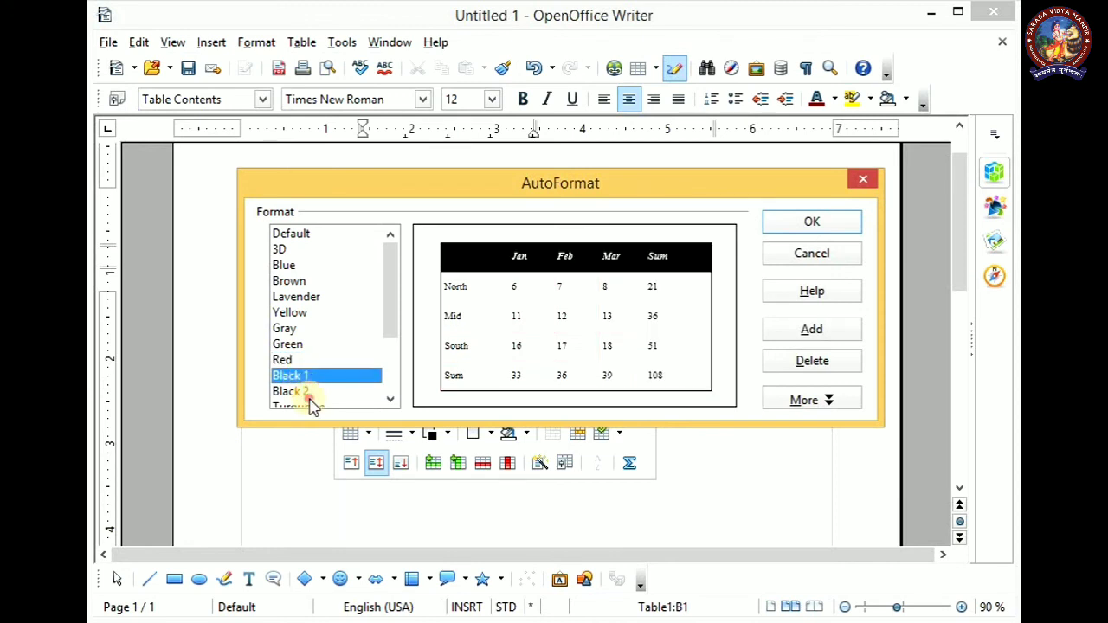
left_click(305, 393)
left_click(295, 297)
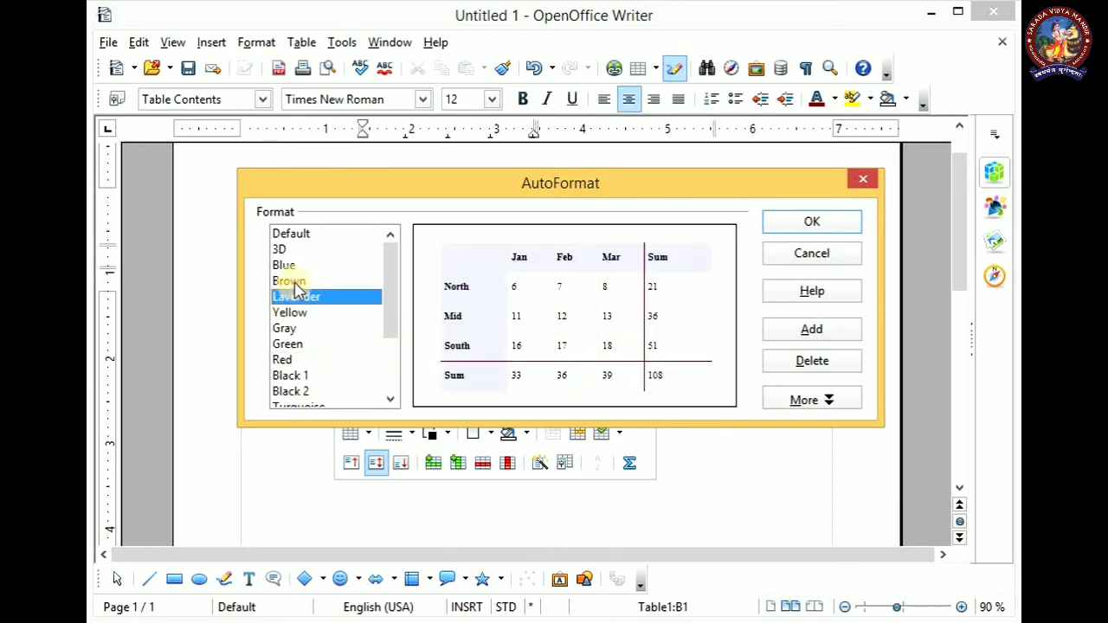
left_click(295, 282)
left_click(293, 314)
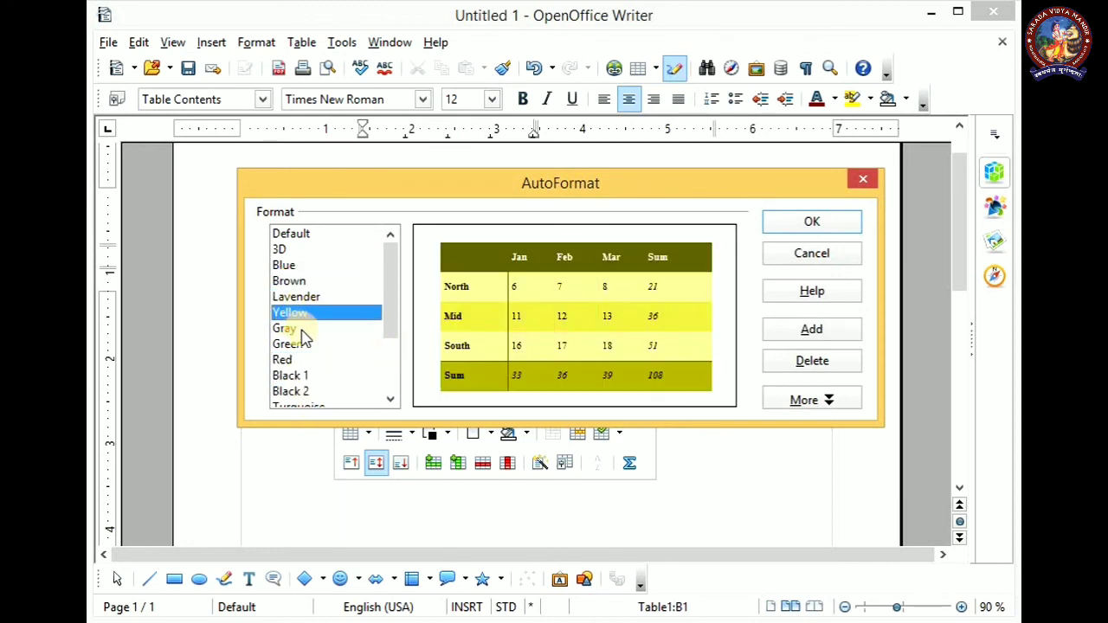
left_click(814, 221)
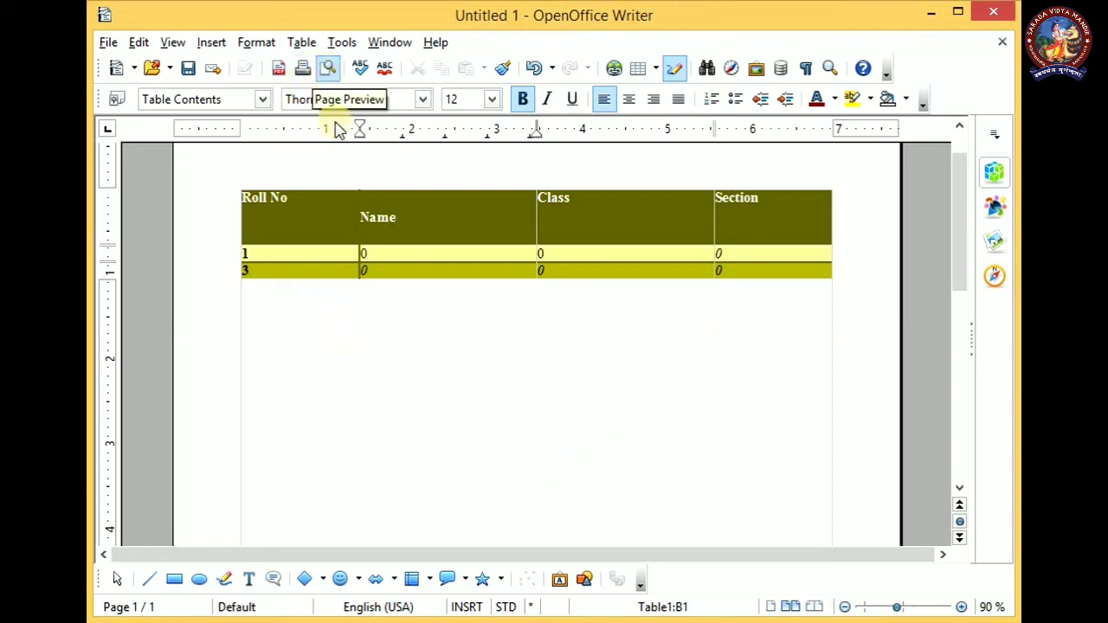
Examine the formatted table in the page preview at 75 % zoom and return to the document
scroll(563, 294, "down", 3)
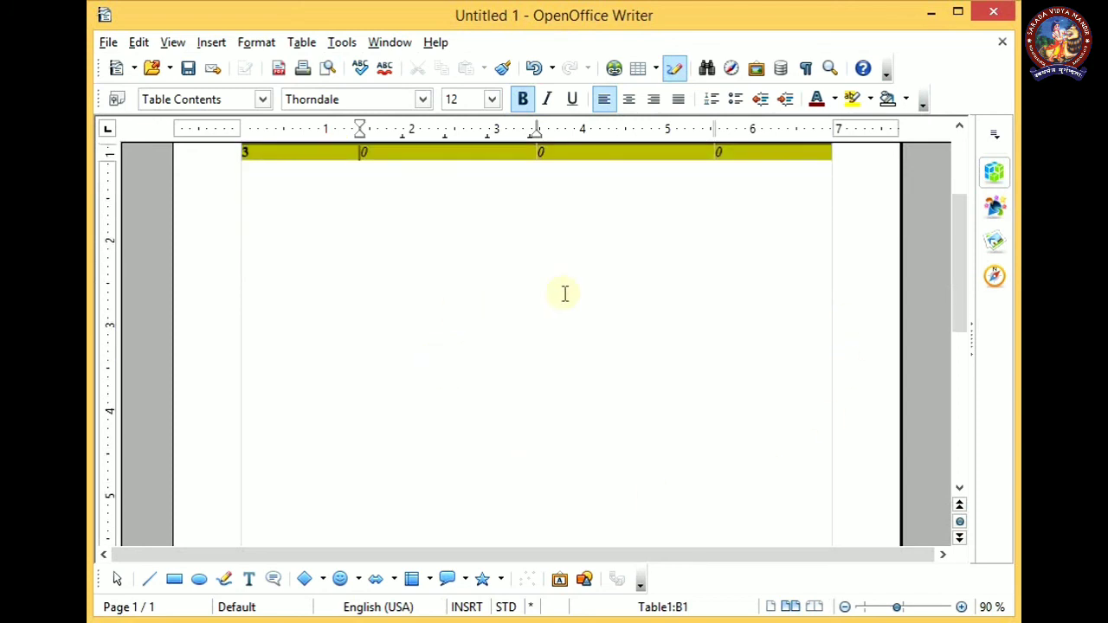
scroll(564, 295, "up", 4)
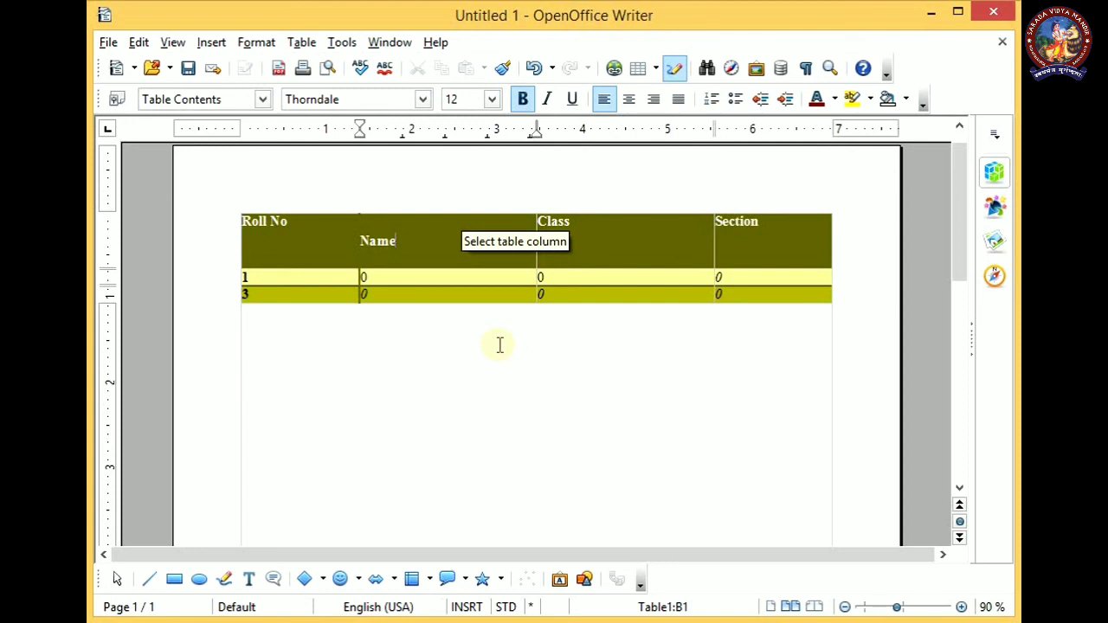
left_click(326, 74)
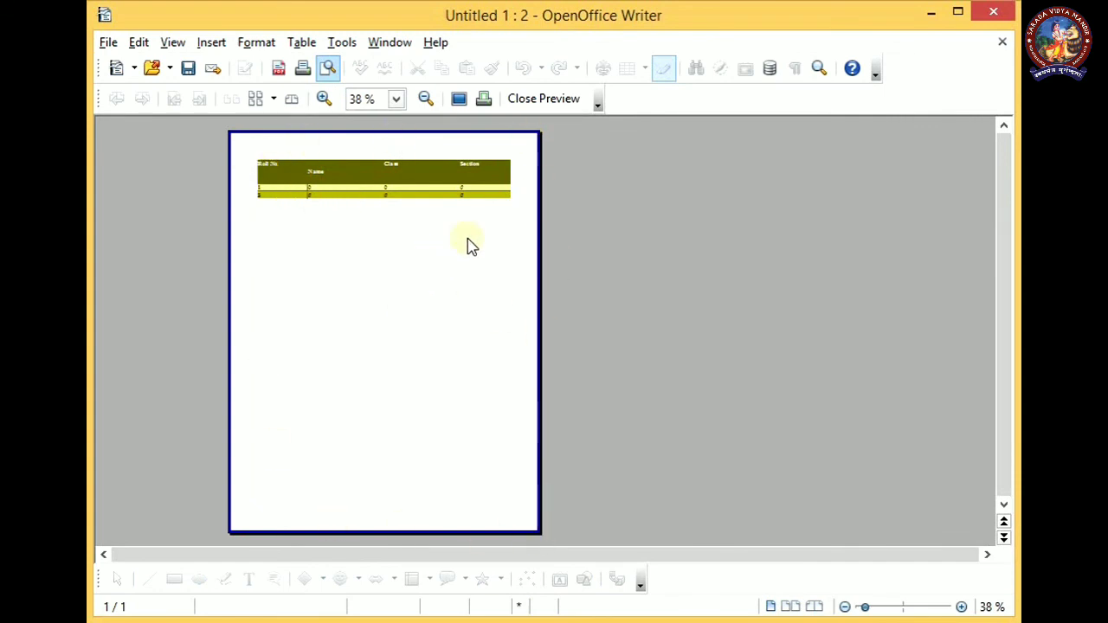
left_click(322, 100)
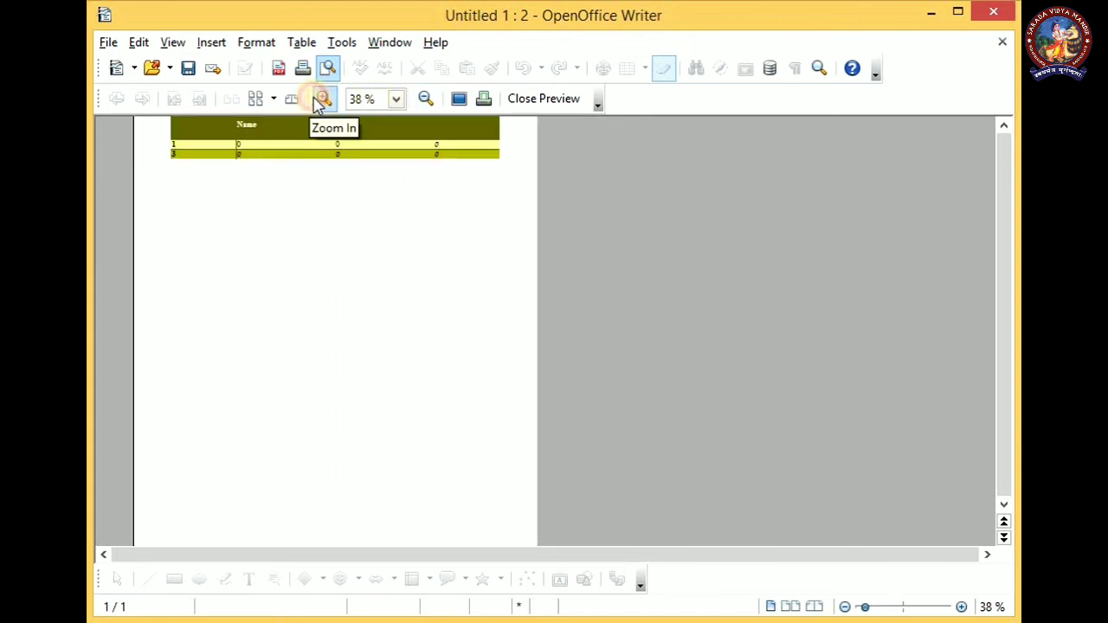
left_click(601, 554)
left_click_drag(601, 554, 426, 556)
scroll(470, 374, "up", 3)
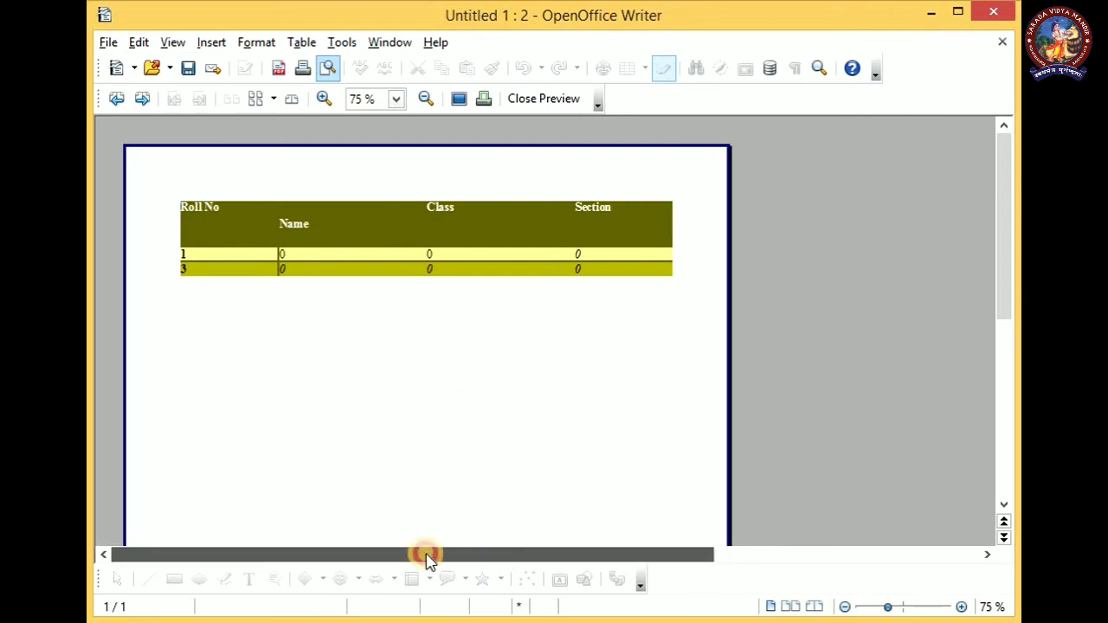
left_click(544, 100)
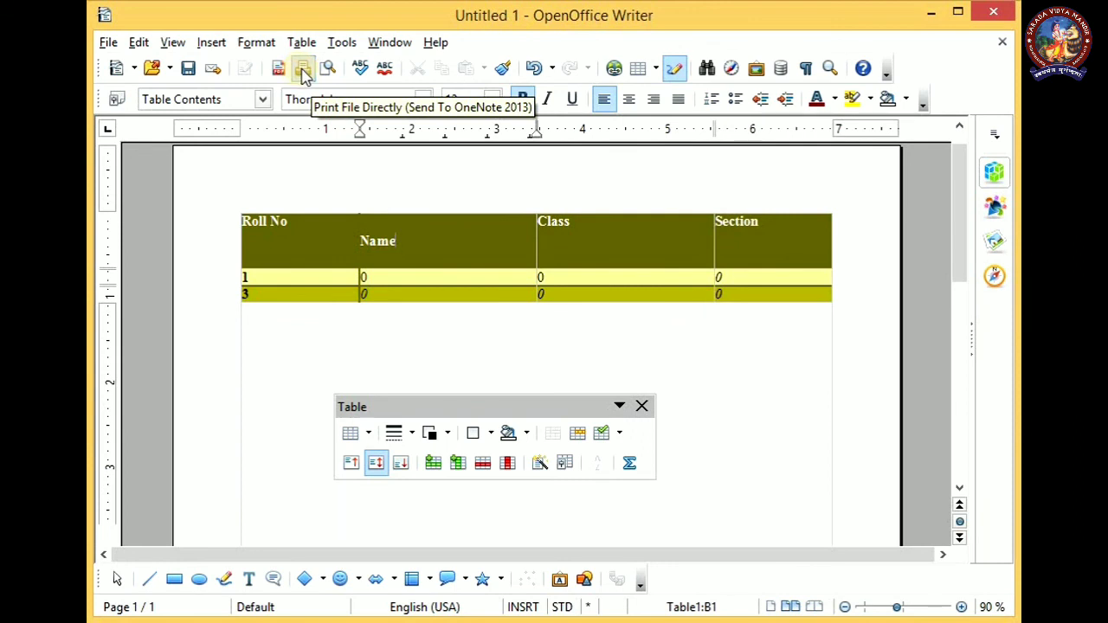
Print one copy of all pages of the document using the Send To OneNote 2013 printer
left_click(107, 44)
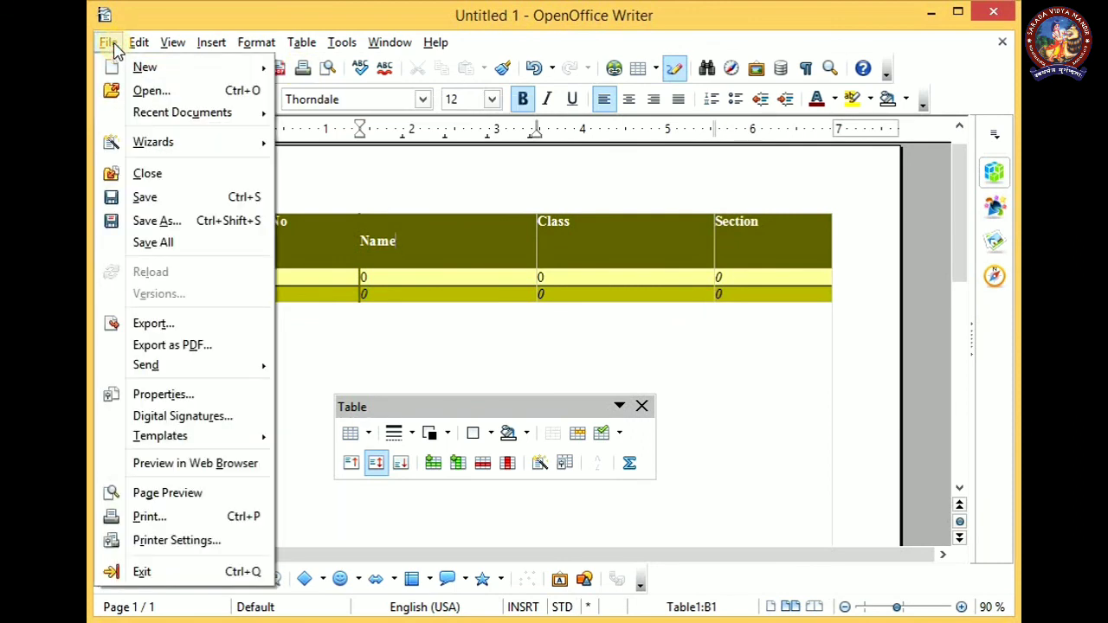
left_click(151, 516)
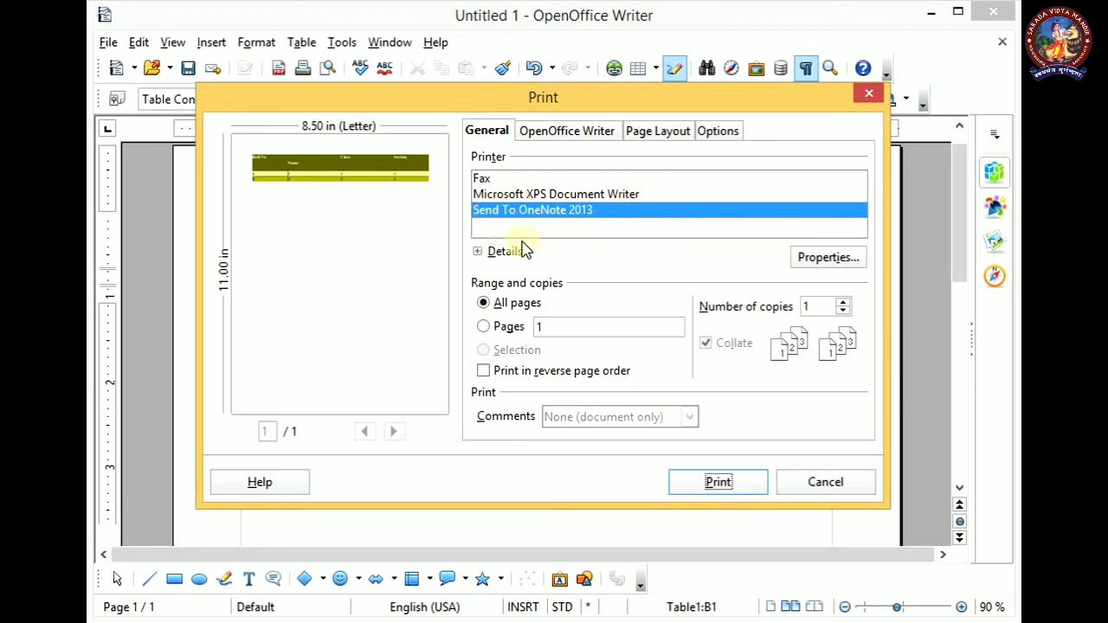
left_click(708, 474)
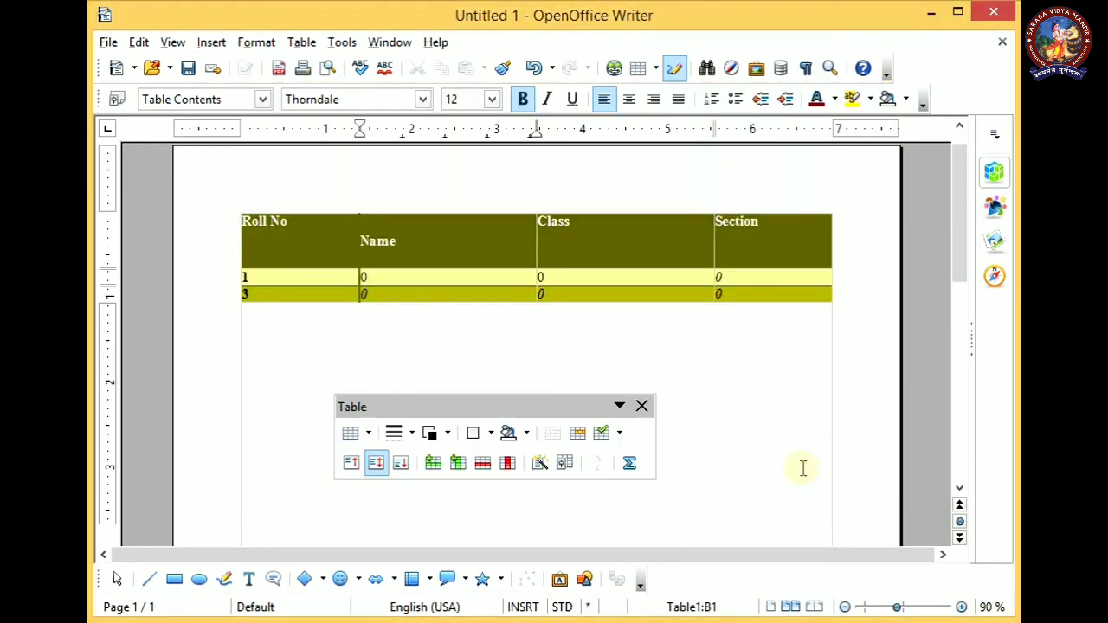